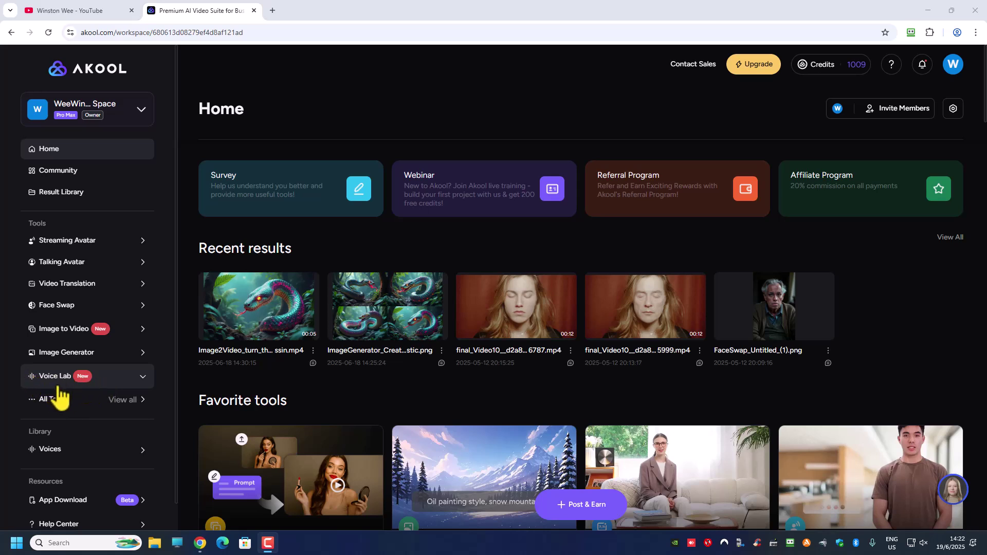
Open the full list of AI tools and look through the video, image, voice and business categories.
left_click(125, 404)
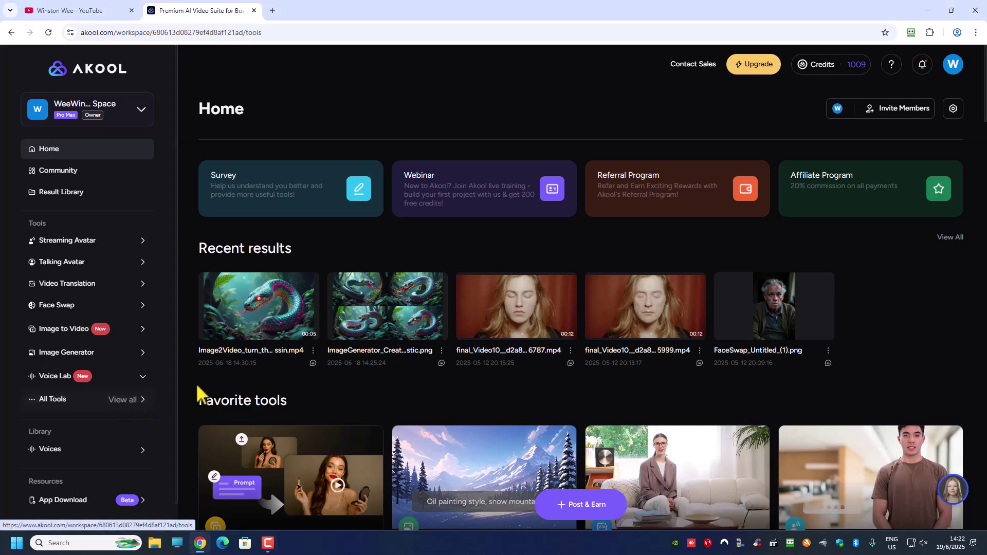
scroll(337, 246, "down", 2)
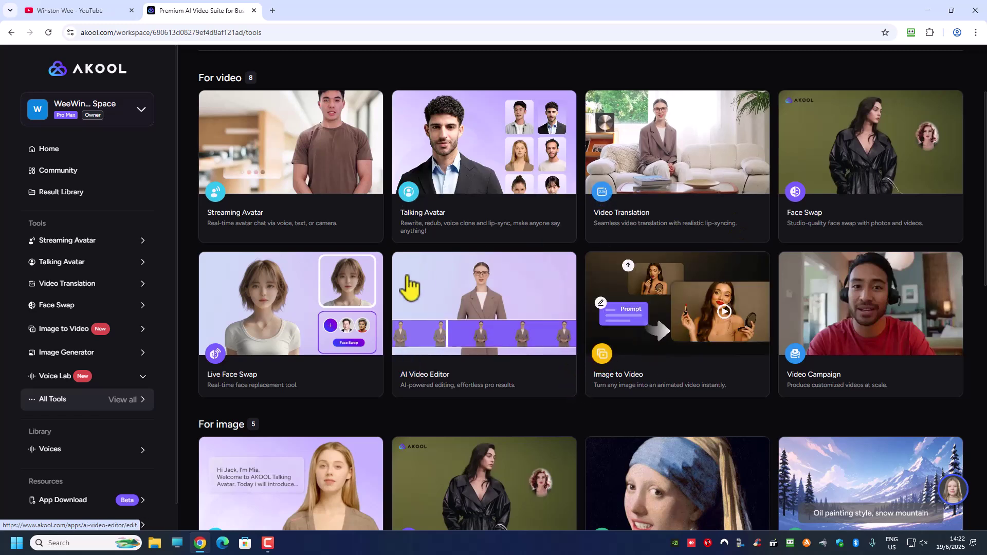
scroll(400, 296, "down", 1)
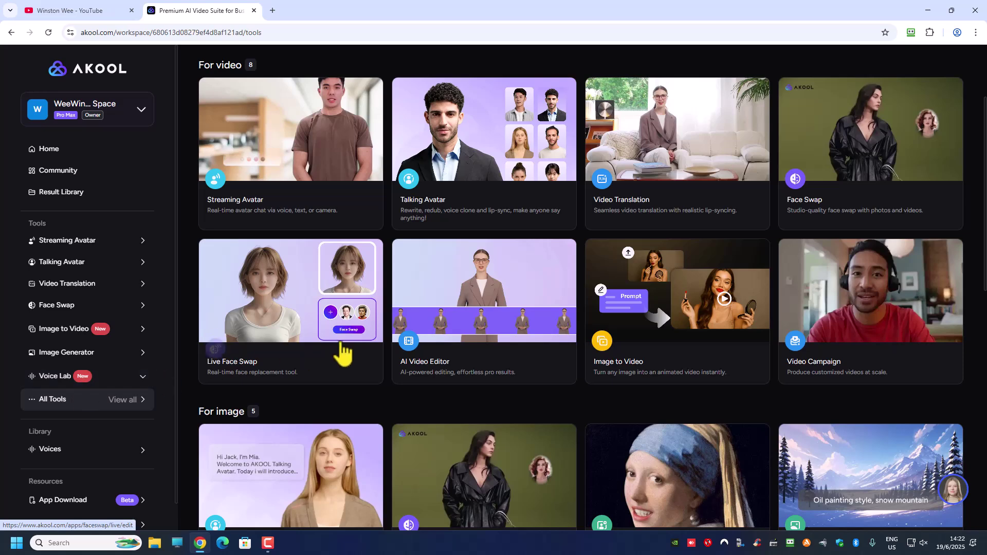
scroll(424, 386, "down", 10)
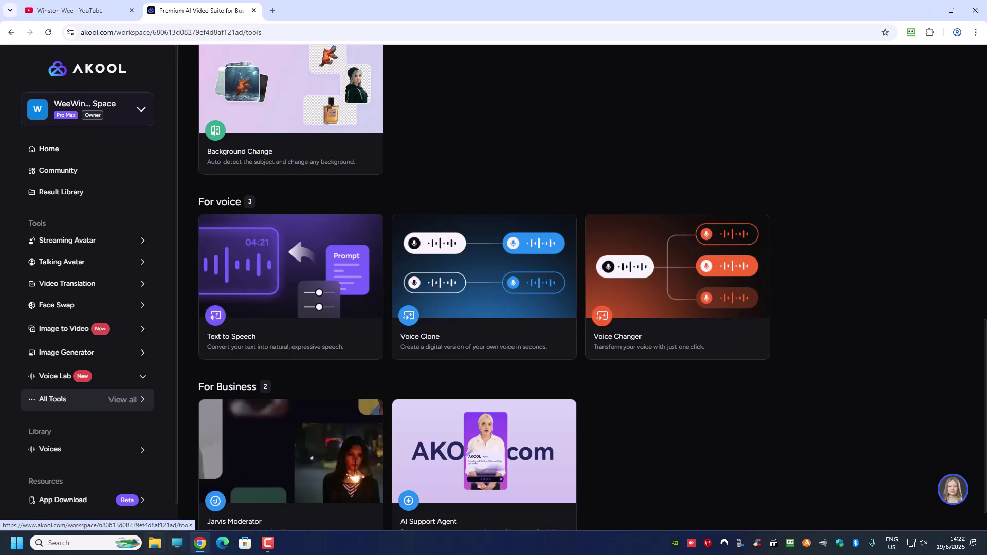
scroll(570, 441, "up", 10)
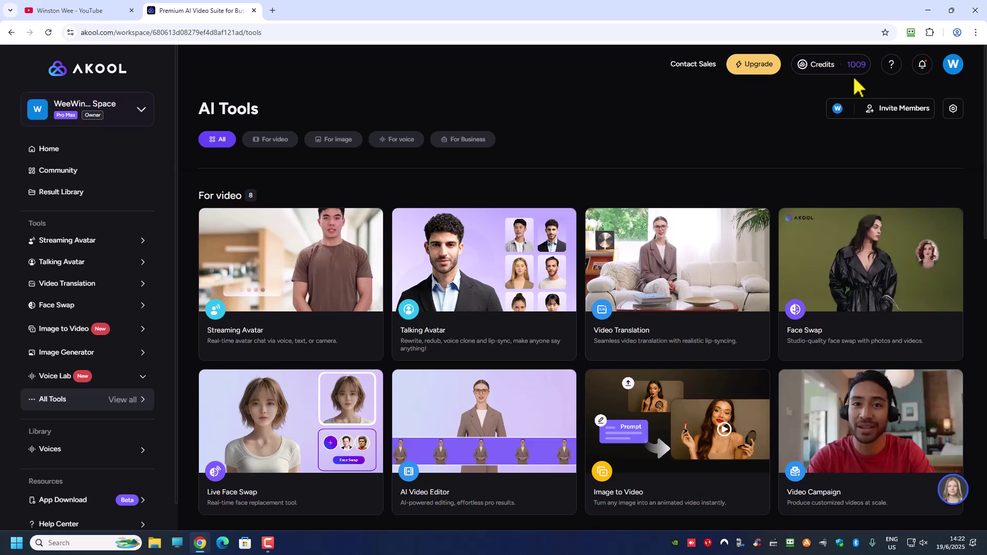
Open the Calculator, enter the credit balance 1,009 and move its window lower, clear of the browser tabs.
key("XF86Calculator")
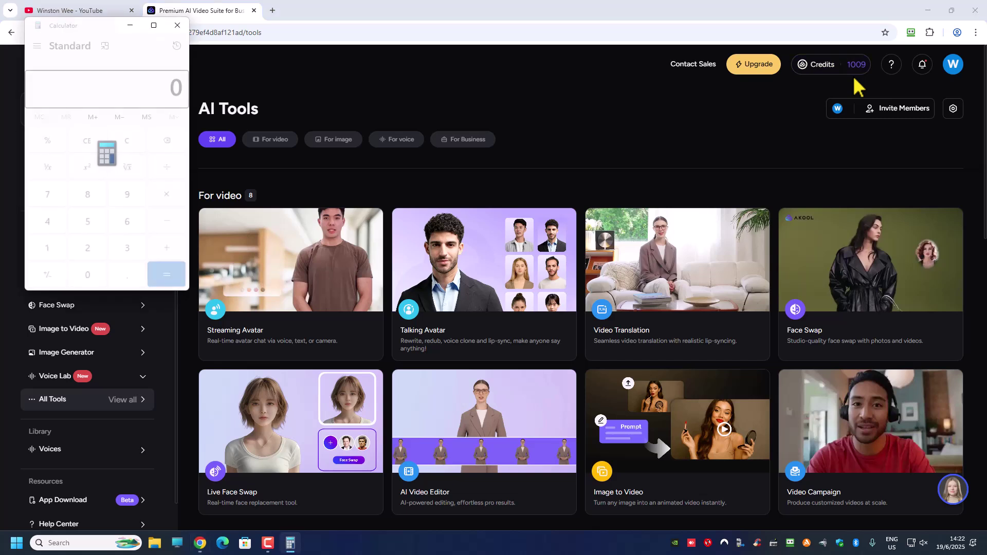
type("1,009")
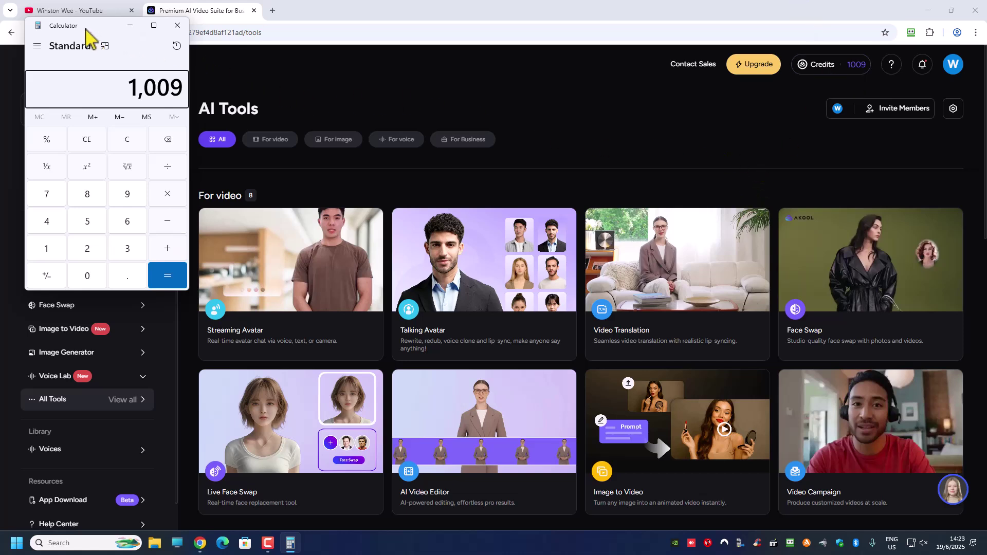
left_click_drag(87, 35, 185, 254)
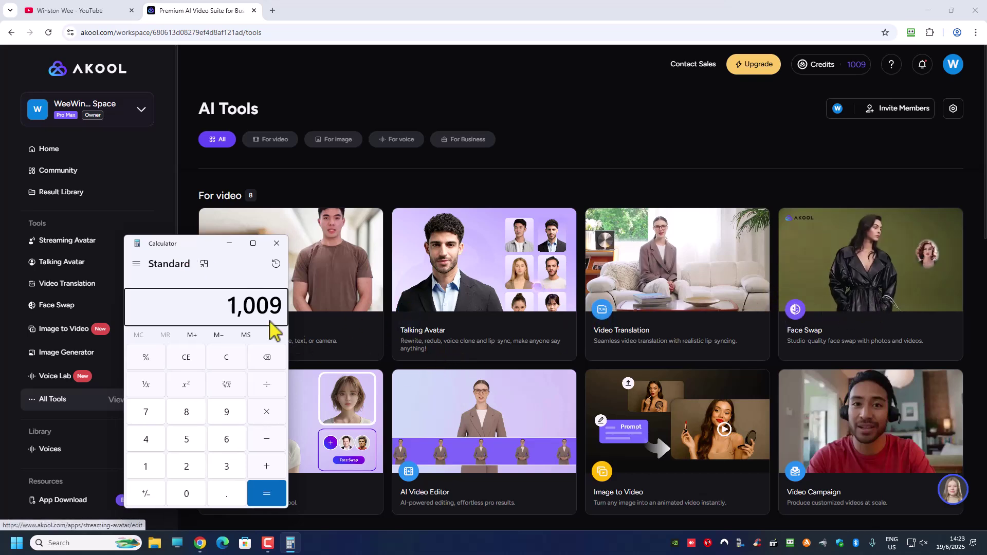
Open Voice Lab's Text to Speech tool and bring up the voice selection dialog.
left_click(57, 377)
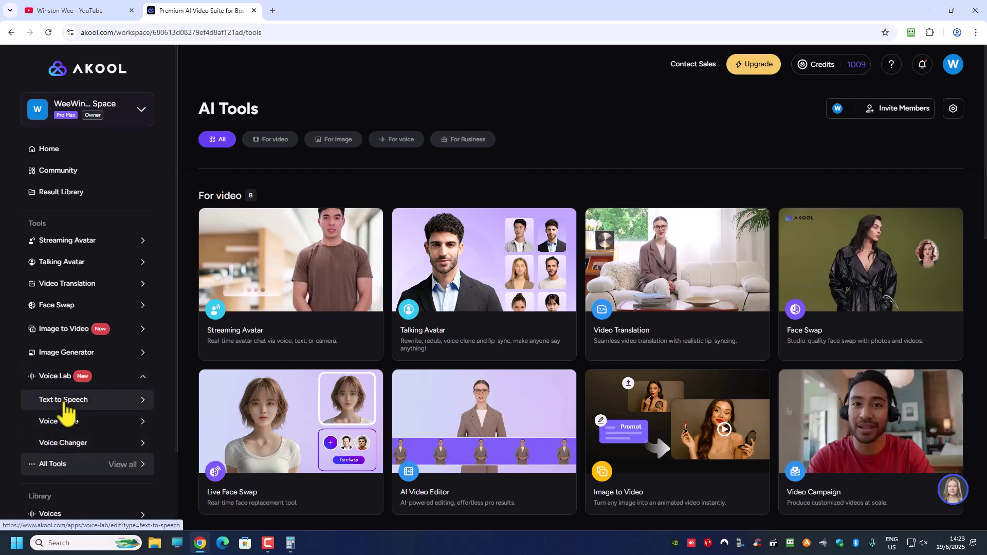
left_click(65, 401)
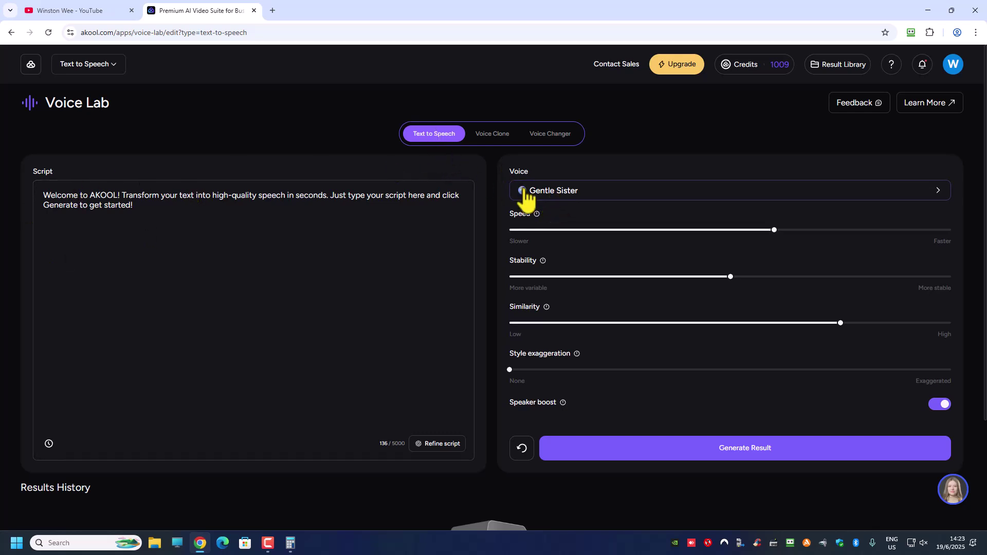
left_click(568, 192)
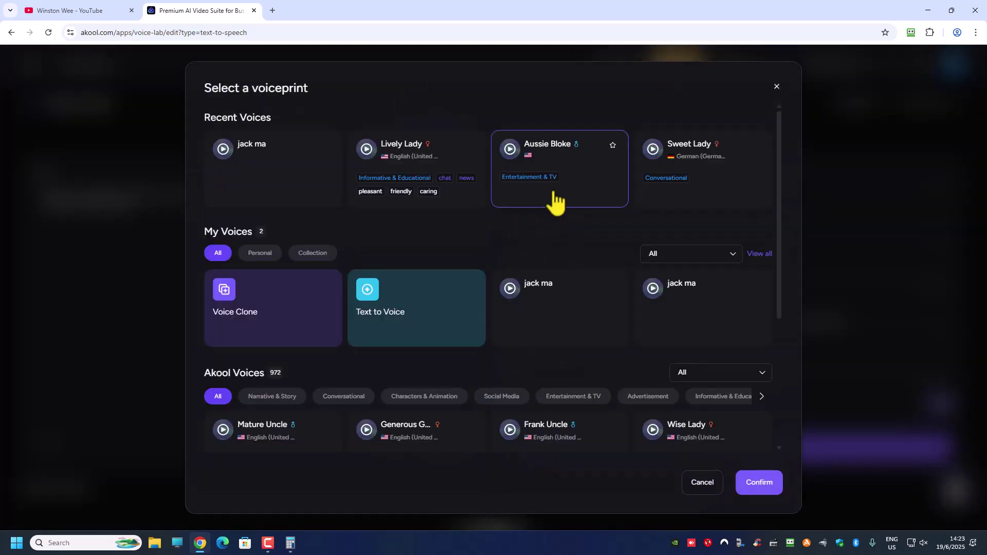
Browse the Akool voices by Narrative & Story and Characters & Animation, and preview several character voice samples.
scroll(462, 278, "down", 1)
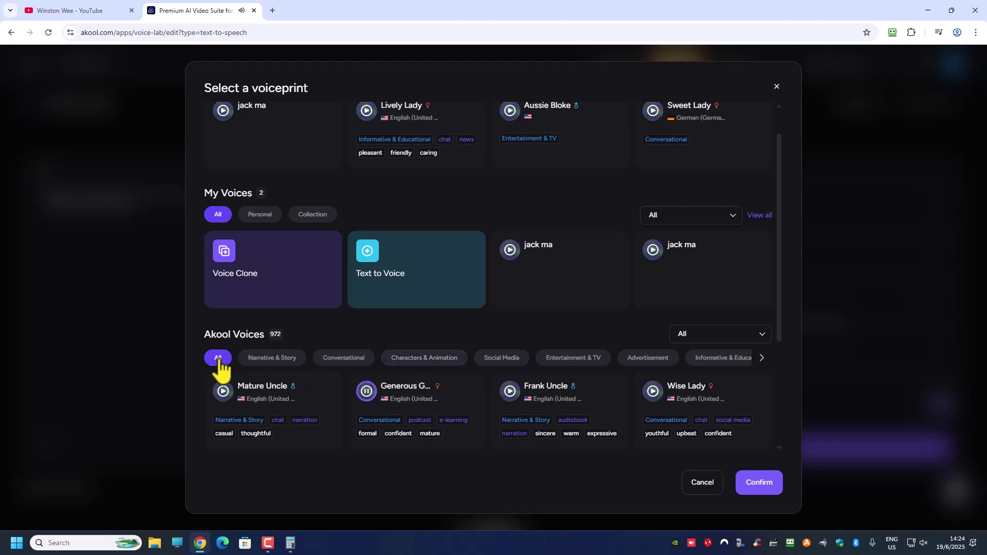
left_click(268, 361)
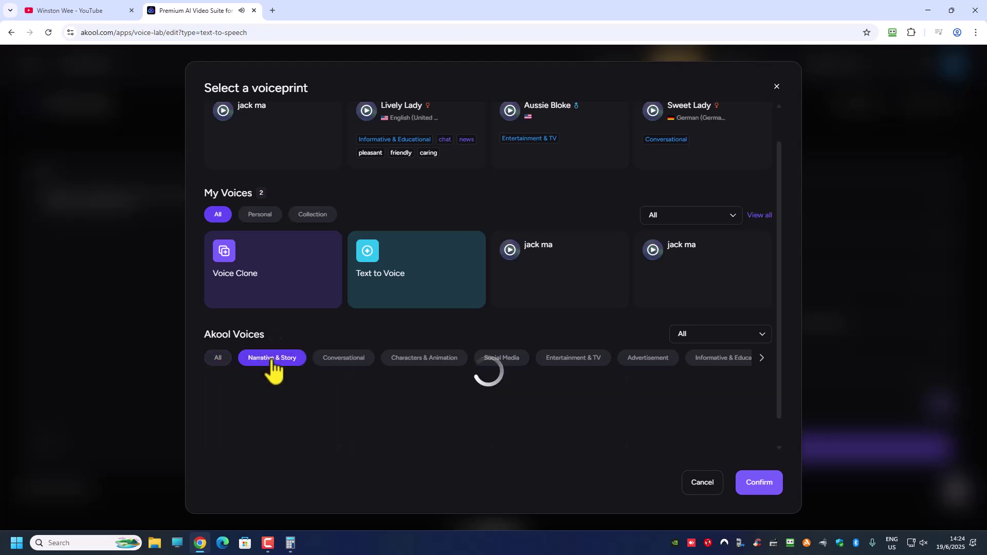
left_click(435, 363)
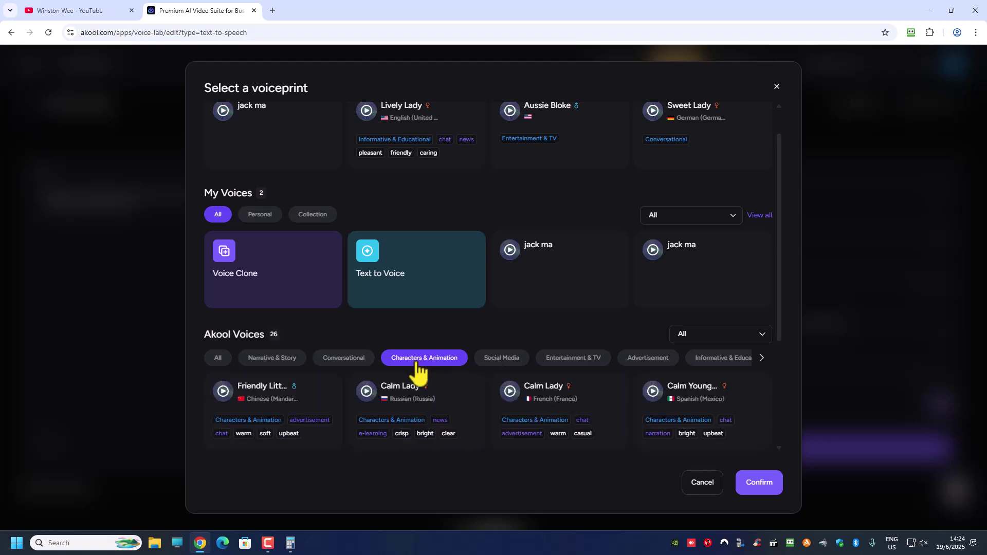
left_click(367, 392)
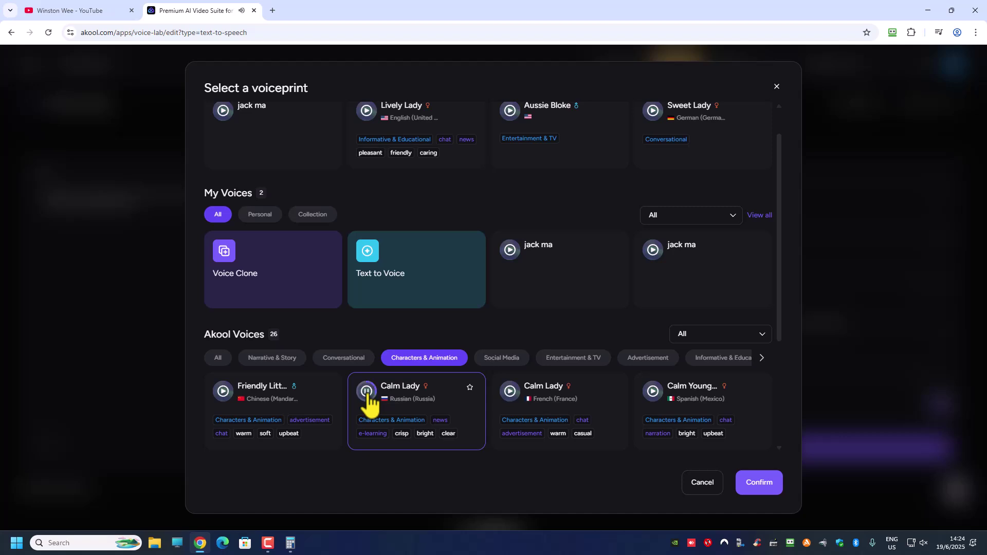
left_click(367, 393)
left_click(223, 392)
scroll(435, 391, "down", 2)
scroll(436, 395, "down", 2)
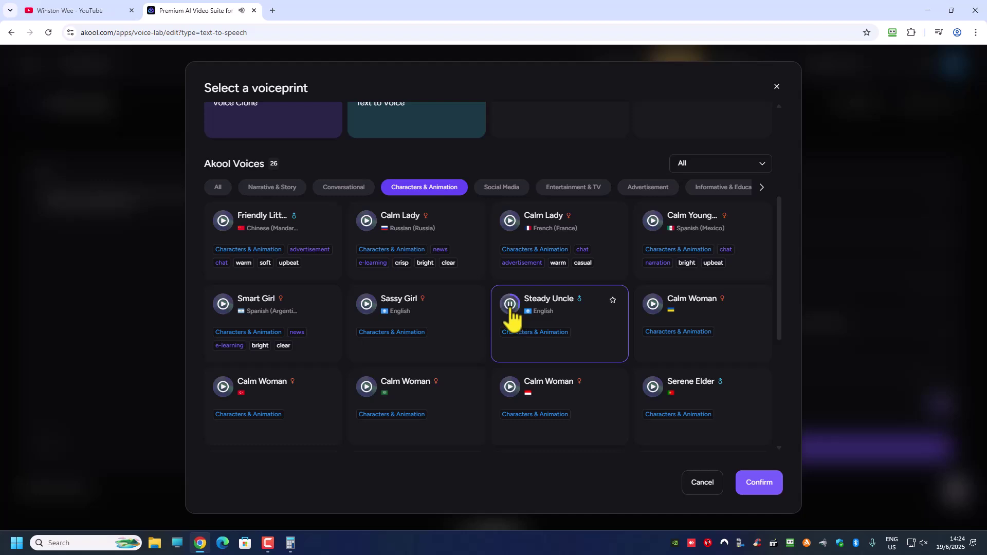
scroll(493, 231, "up", 2)
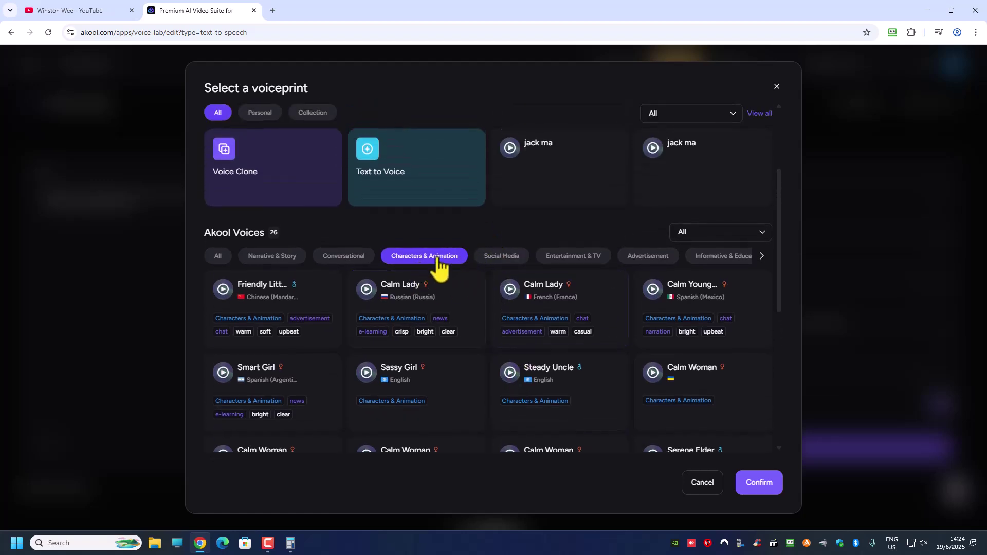
Show all Akool voices again and set Cheerful Little Sister as the voice for the speech.
left_click(765, 263)
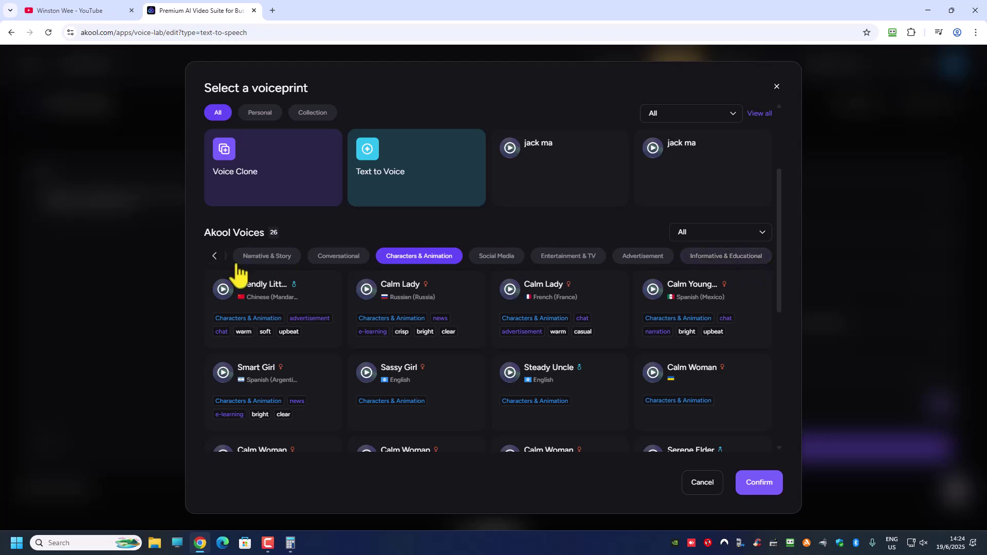
left_click(214, 258)
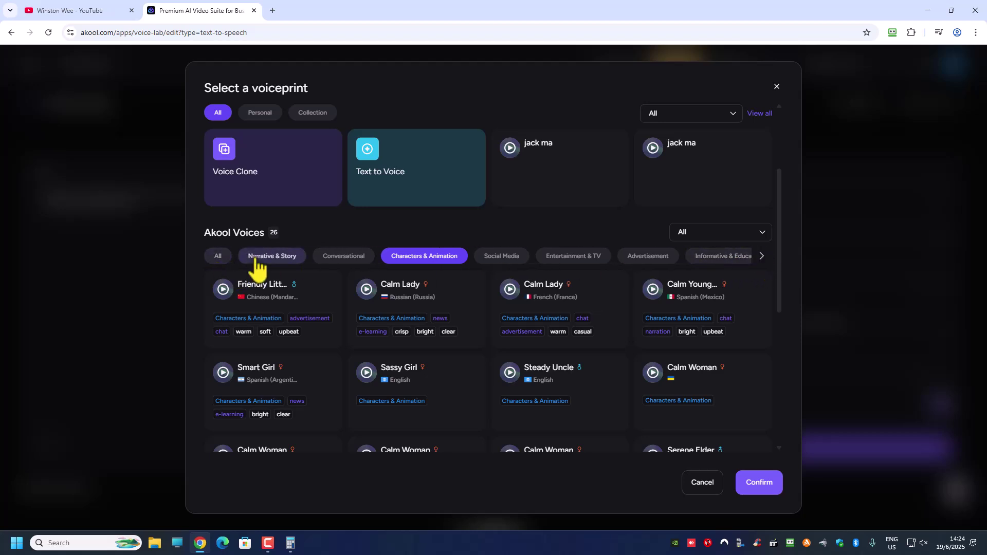
left_click(215, 259)
scroll(359, 326, "down", 5)
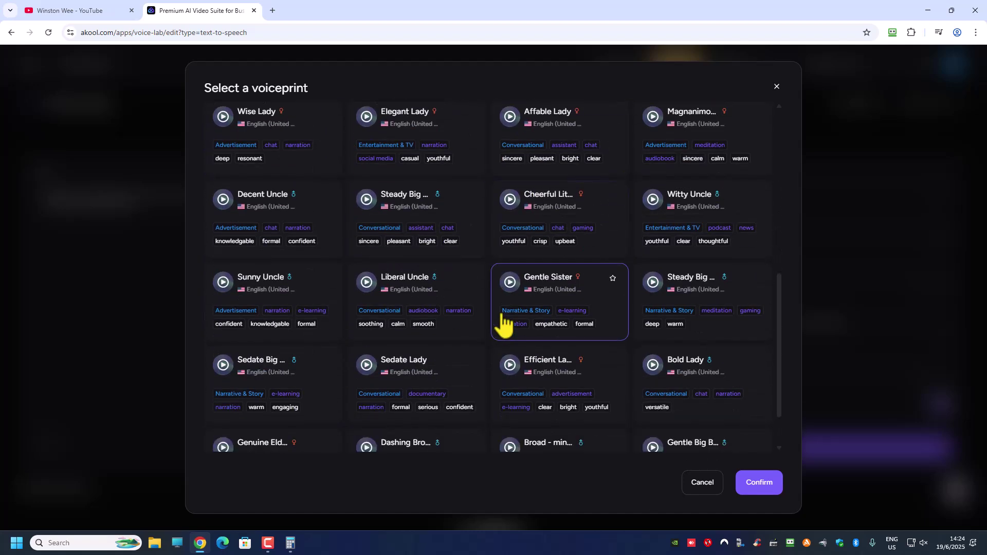
scroll(503, 316, "up", 1)
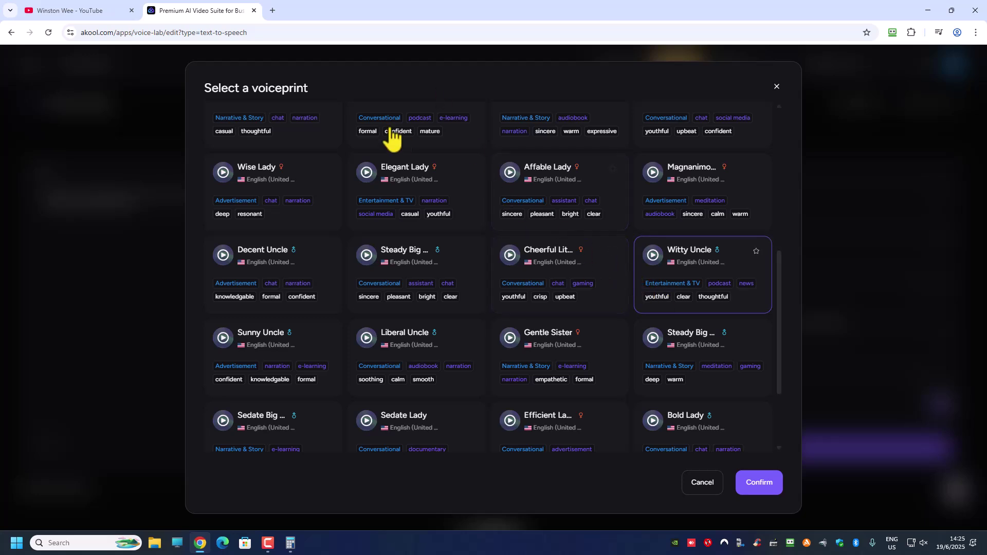
left_click(549, 292)
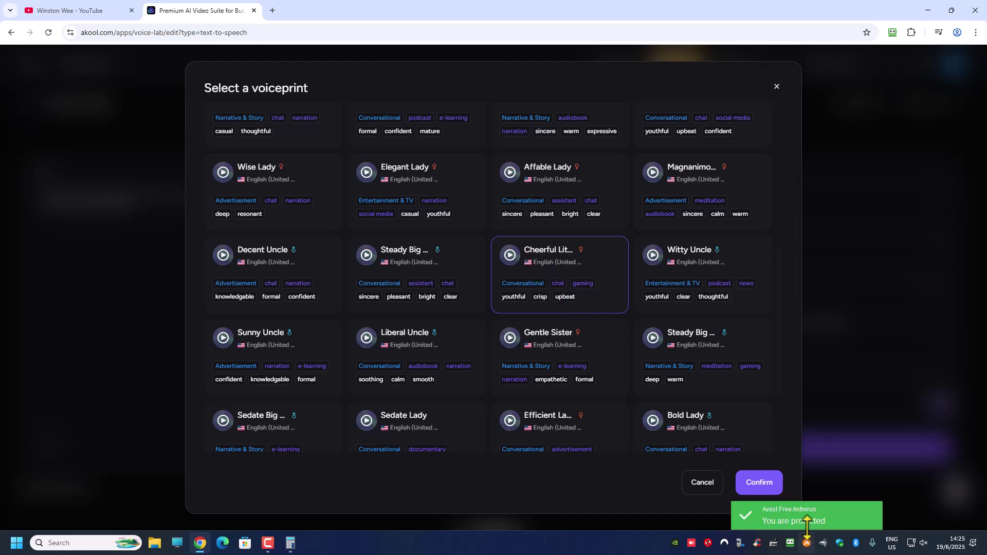
left_click(542, 267)
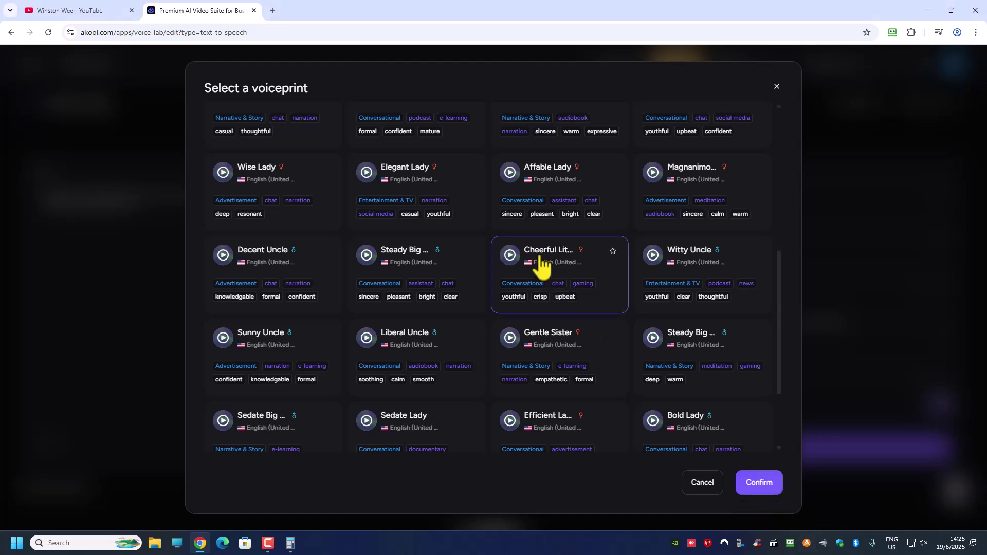
left_click(759, 483)
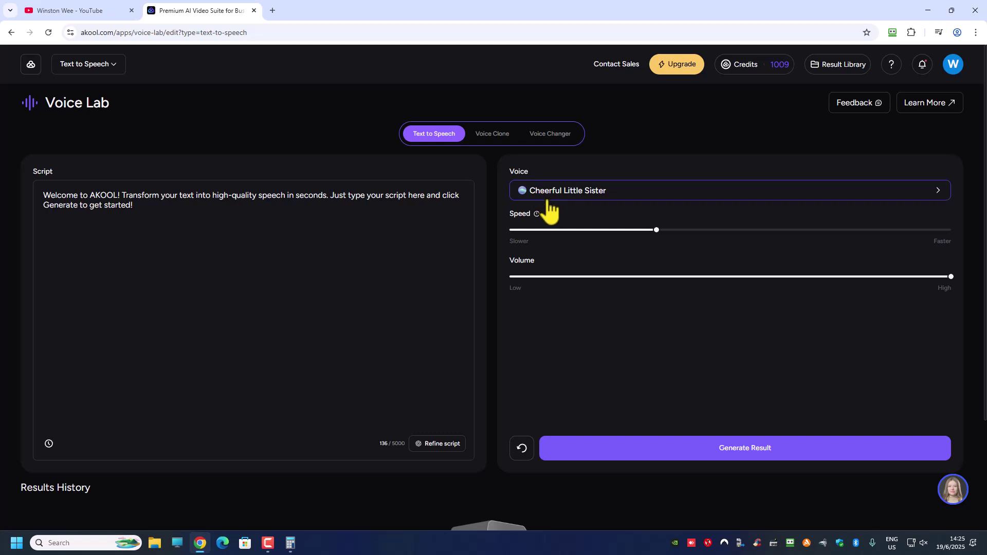
Generate speech from the sample welcome script and check the new audio file in Results History.
left_click(684, 451)
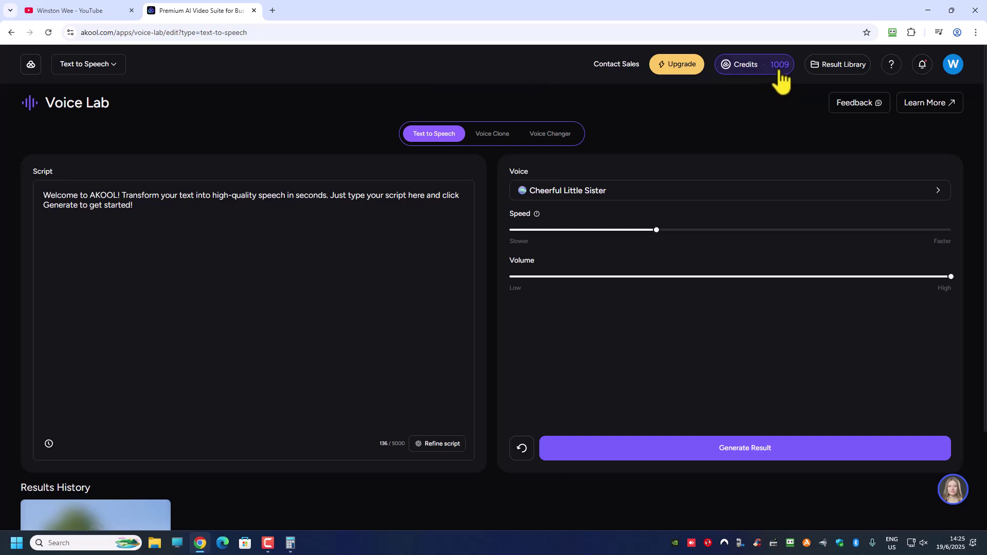
scroll(960, 398, "down", 3)
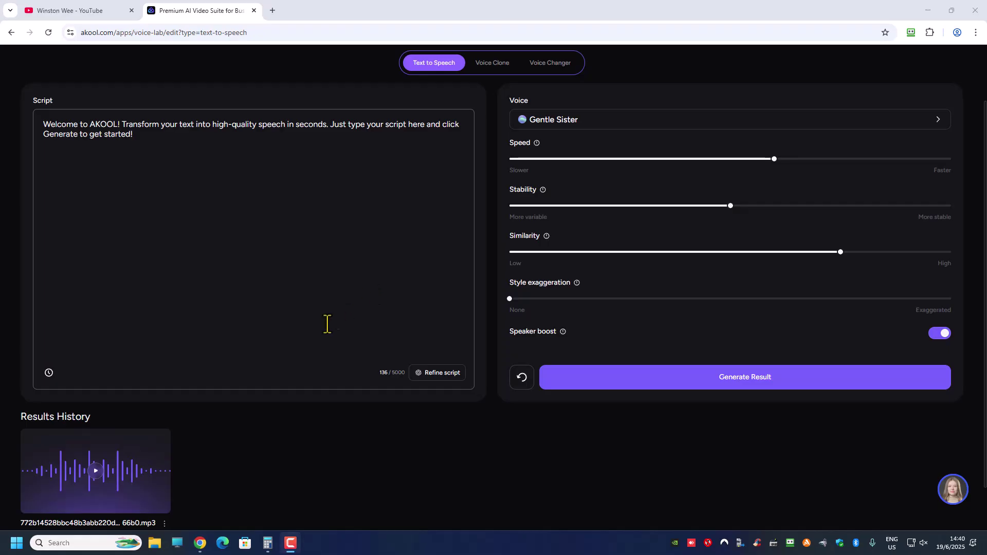
scroll(198, 356, "down", 1)
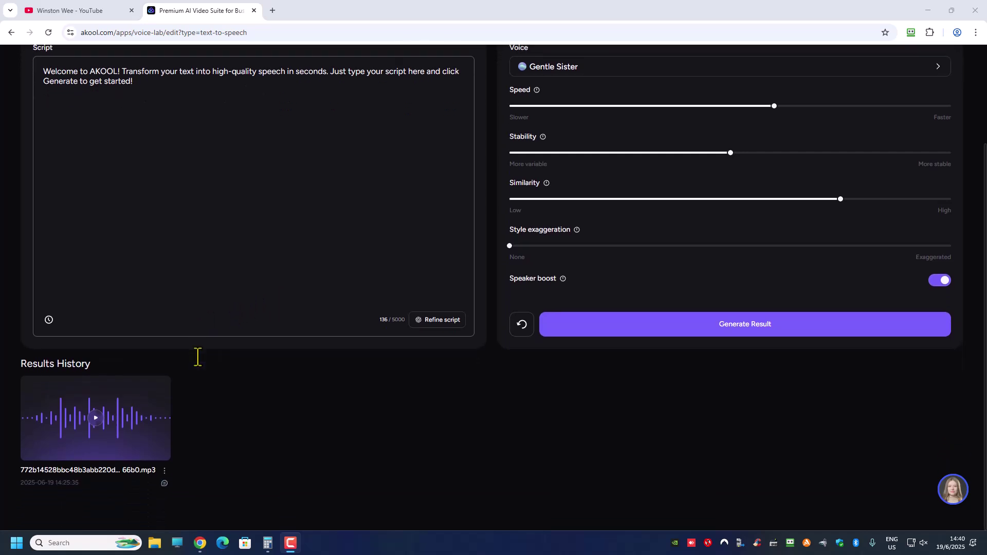
scroll(244, 386, "up", 1)
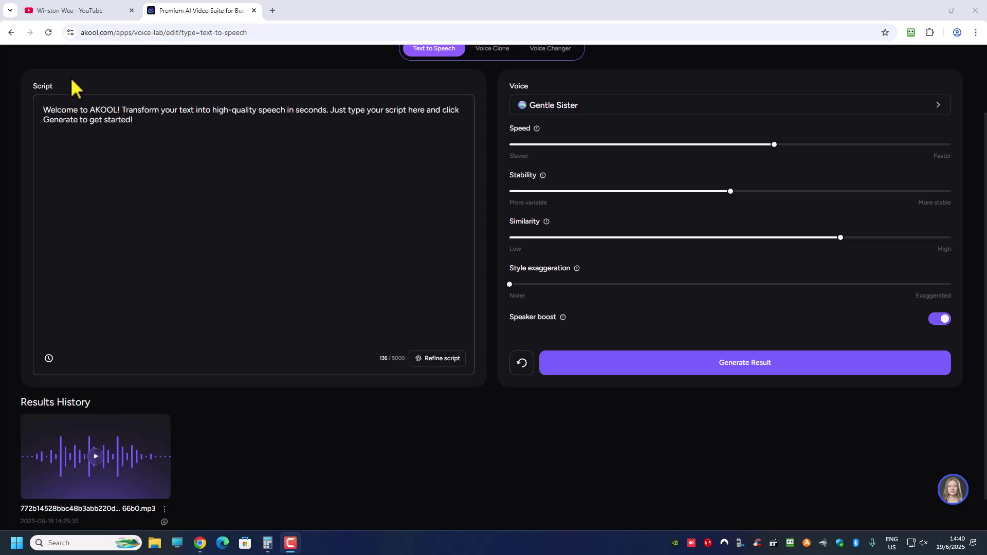
scroll(103, 170, "up", 2)
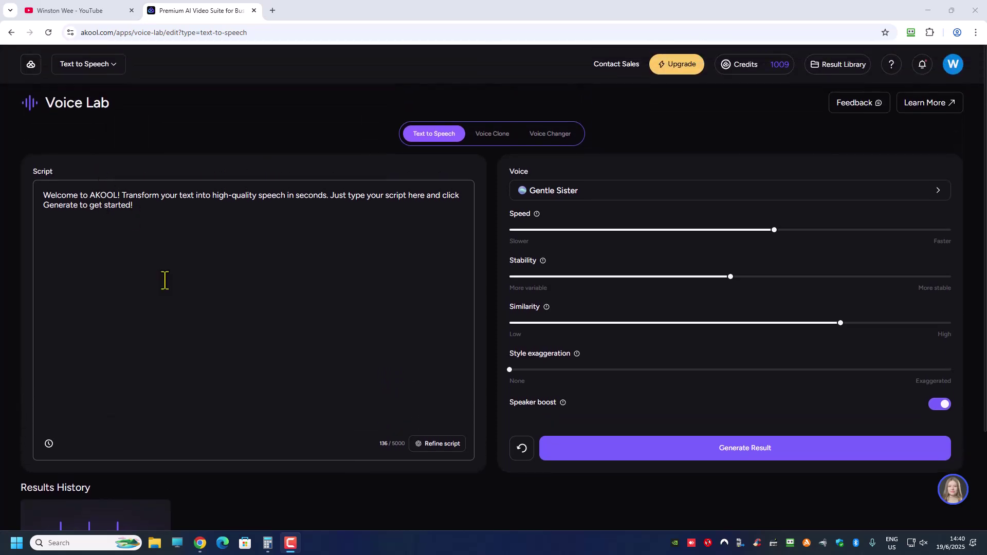
scroll(303, 399, "down", 2)
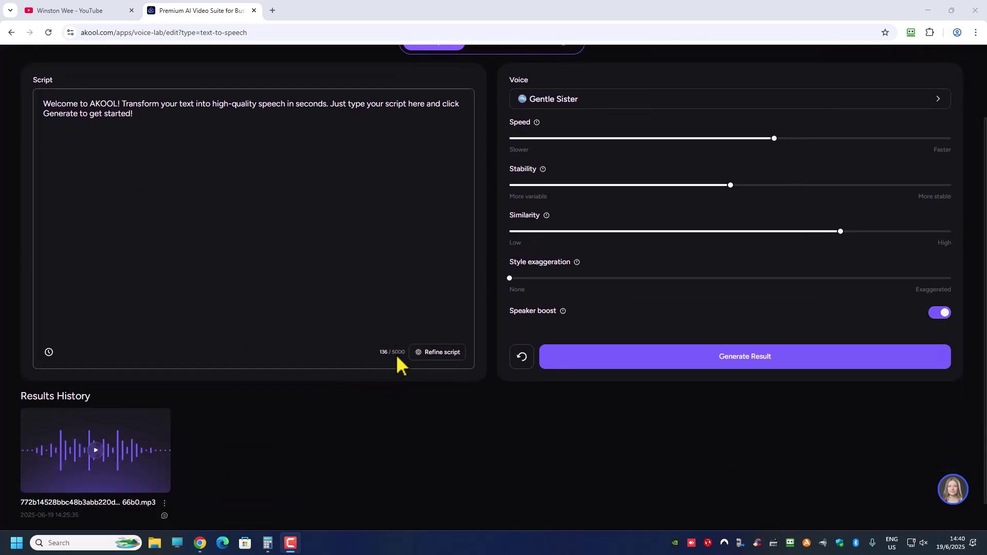
Highlight the sample script text to review it, and play the generated audio clip in Results History.
left_click_drag(158, 133, 31, 106)
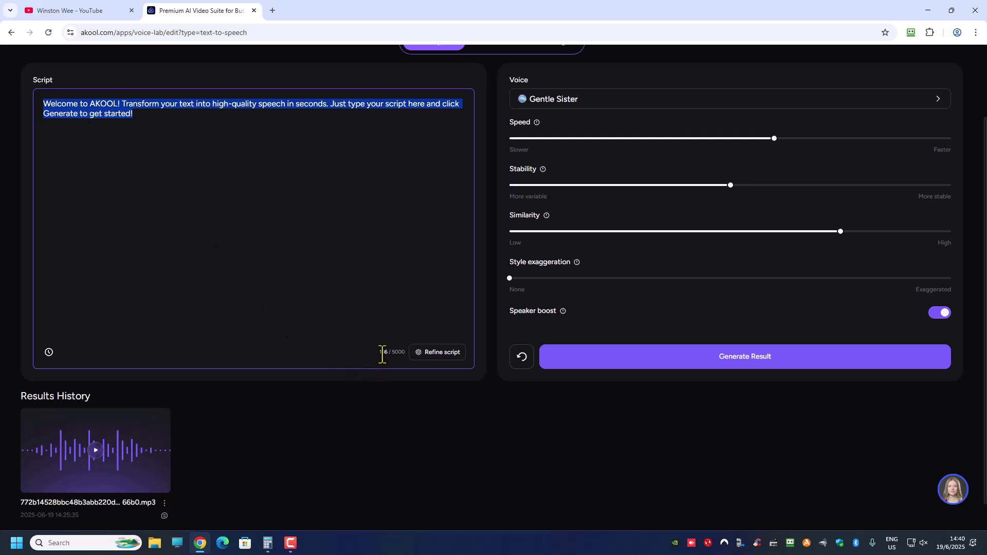
left_click(302, 204)
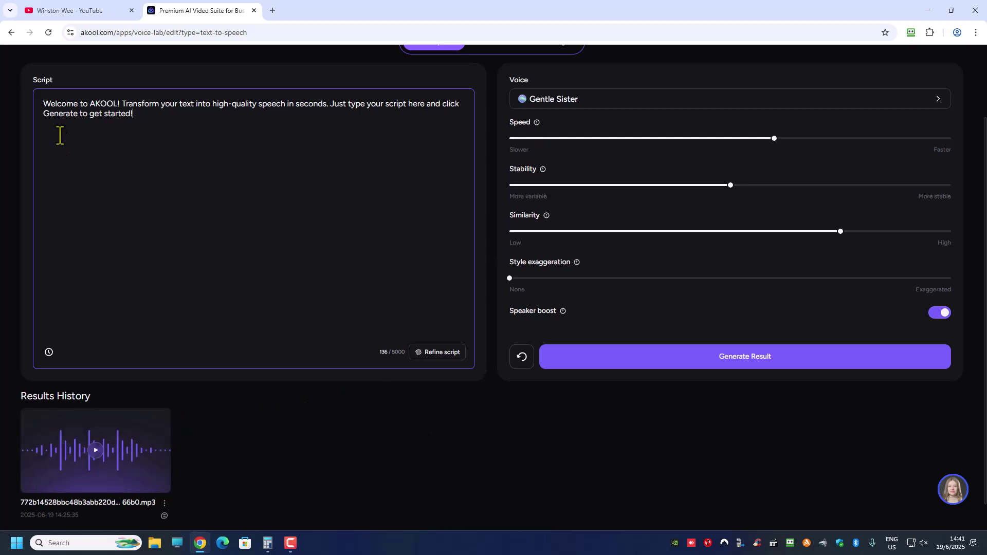
left_click(97, 456)
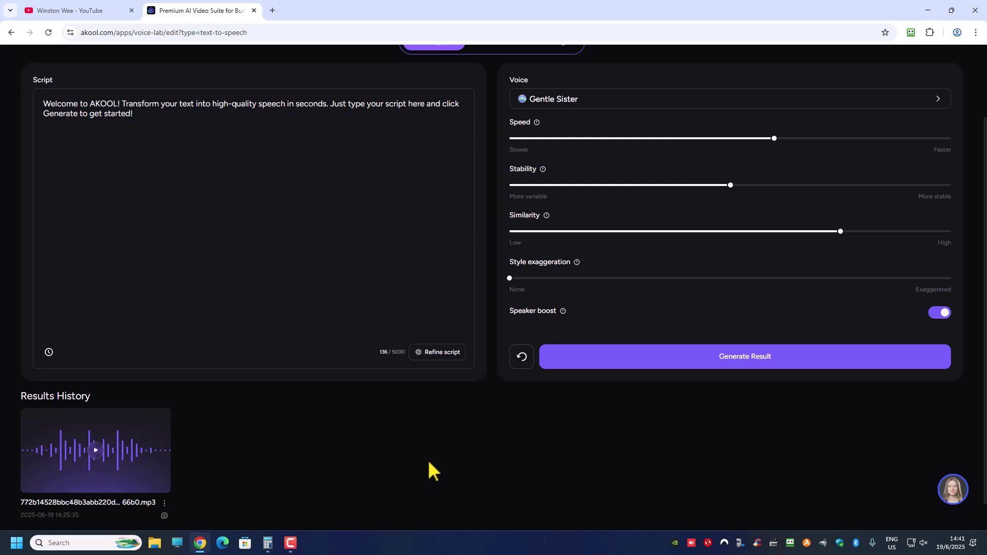
scroll(428, 461, "up", 1)
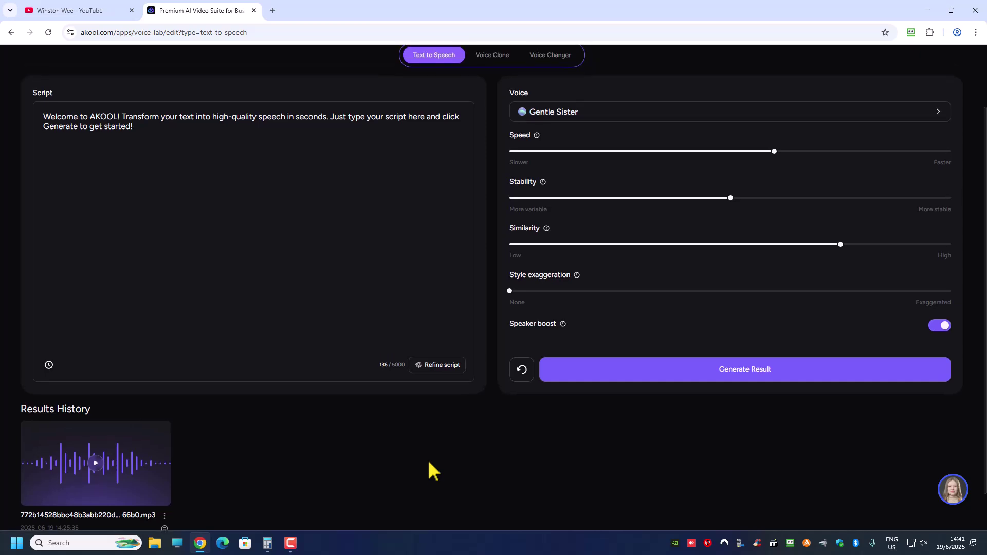
scroll(429, 462, "up", 2)
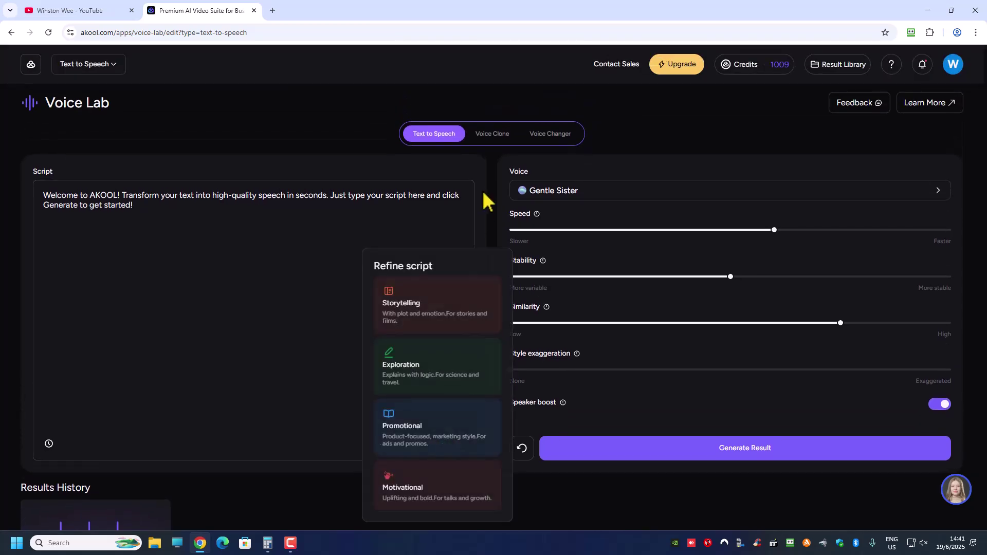
Reload the Voice Lab page and compare the credit balance with the figure kept in the Calculator.
scroll(743, 115, "down", 2)
scroll(610, 249, "up", 2)
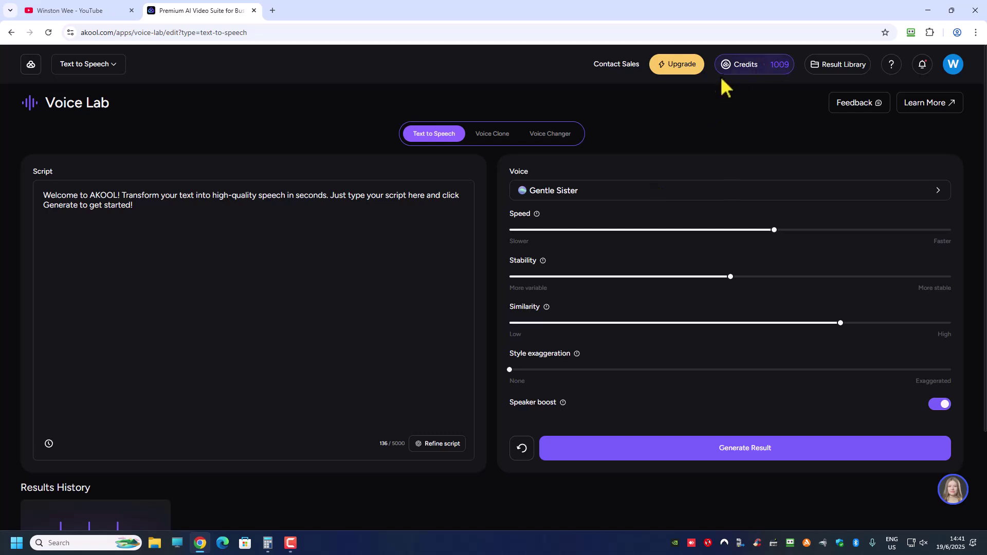
left_click(462, 29)
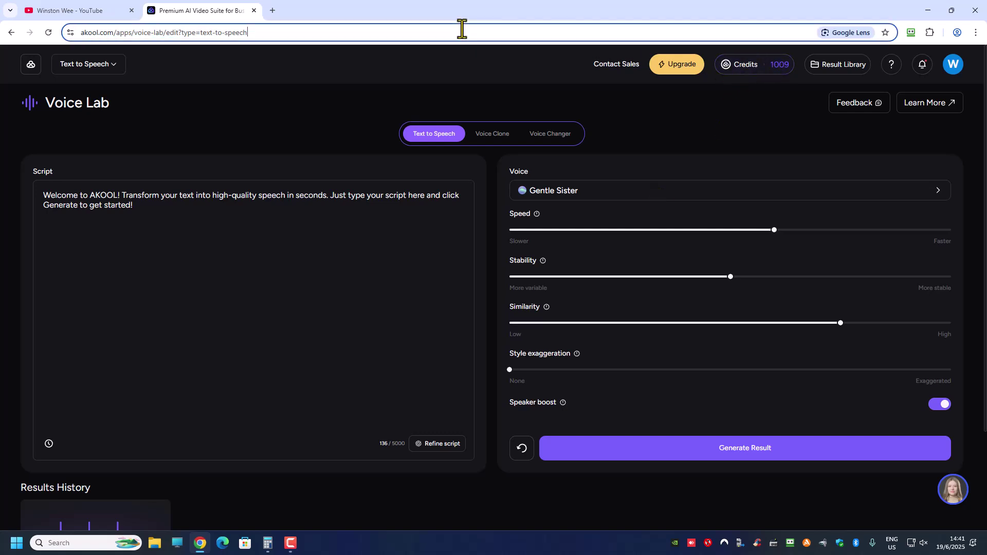
key("Return")
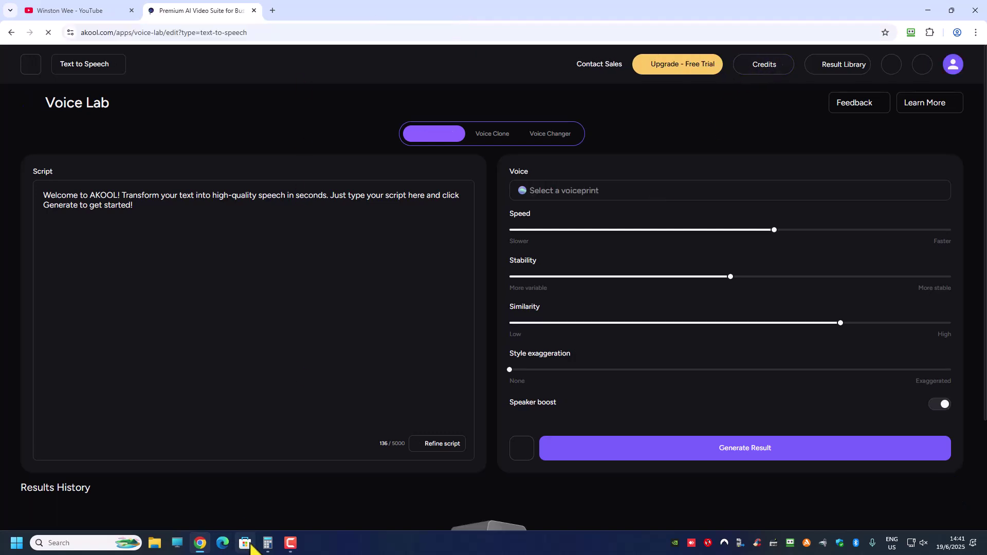
left_click(268, 543)
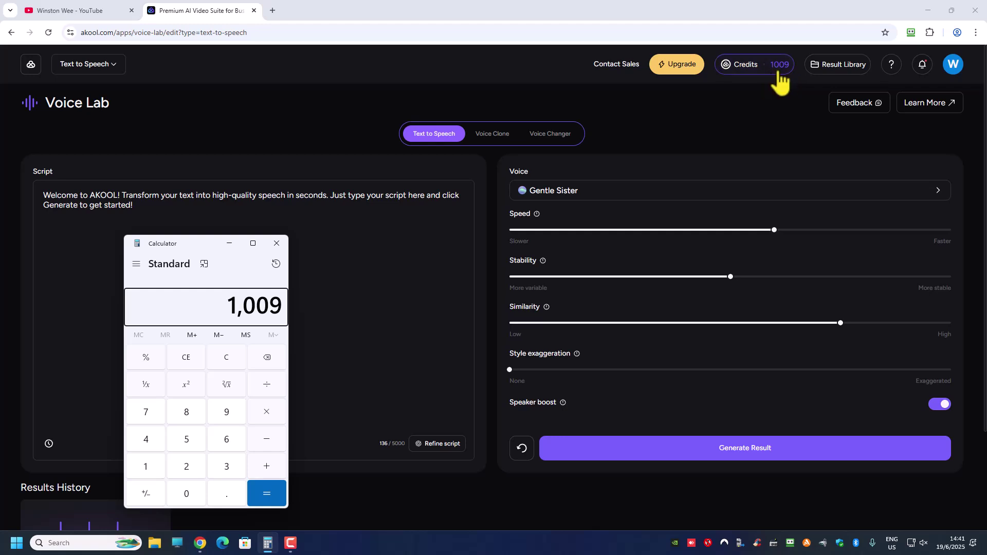
left_click(353, 320)
Refine the sample welcome script in the Storytelling style.
left_click(437, 443)
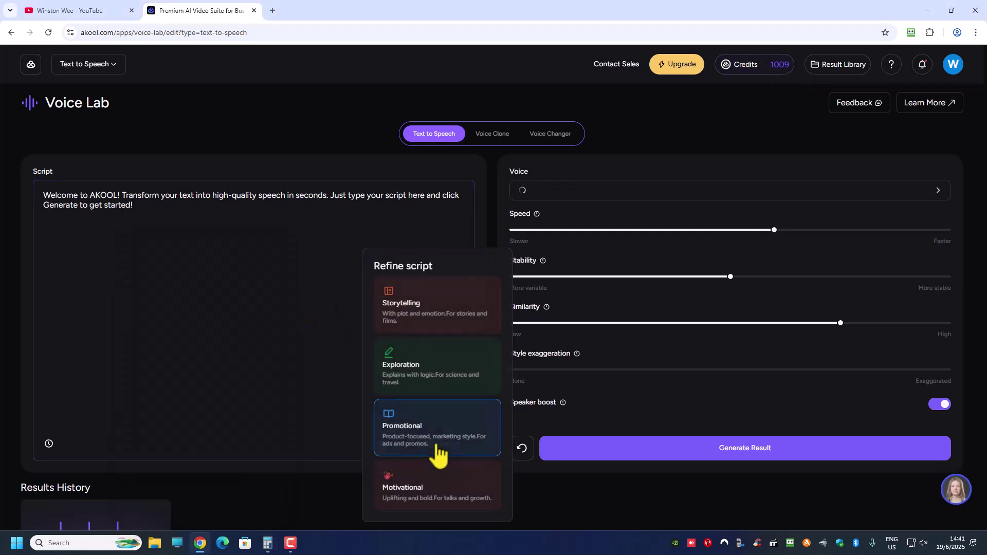
mouse_move(416, 445)
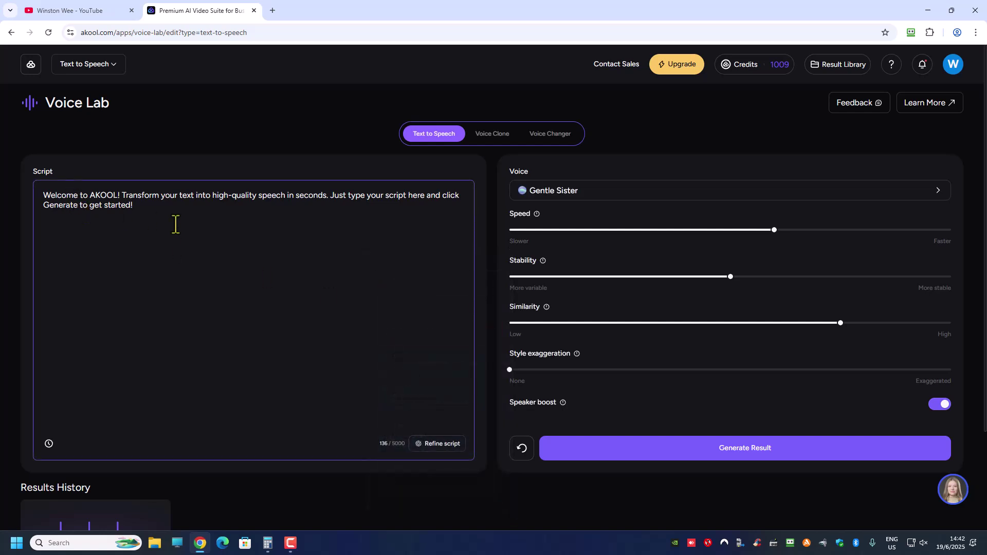
left_click_drag(135, 208, 27, 194)
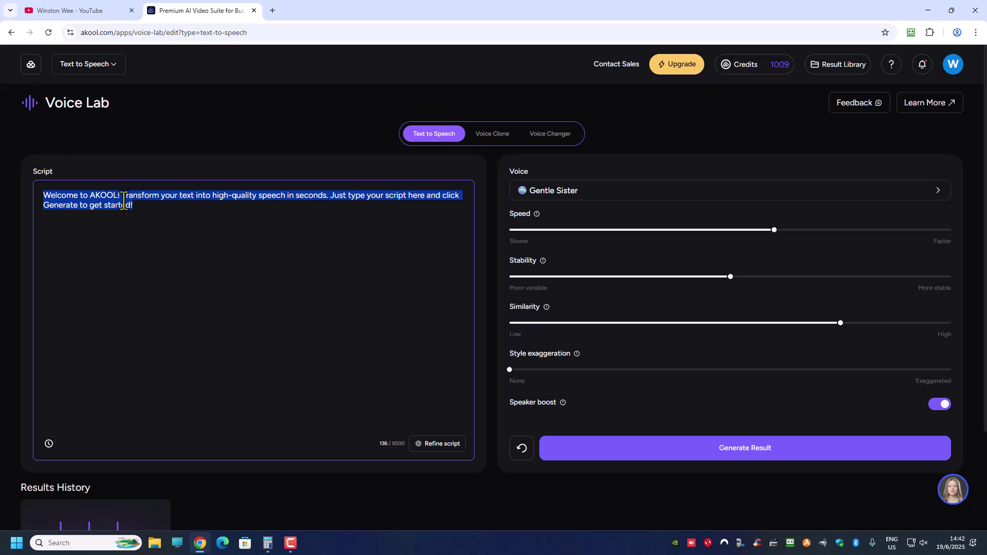
left_click(438, 443)
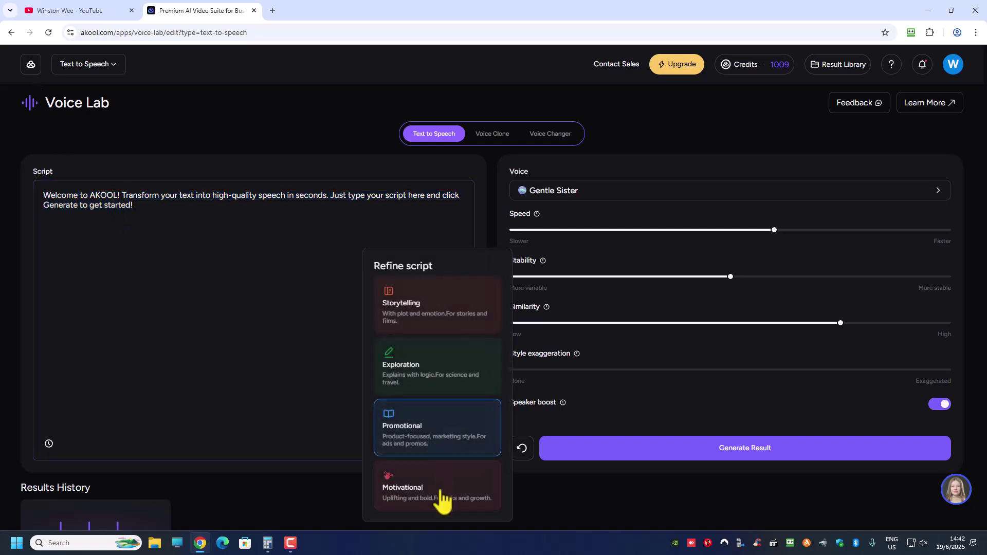
left_click(410, 312)
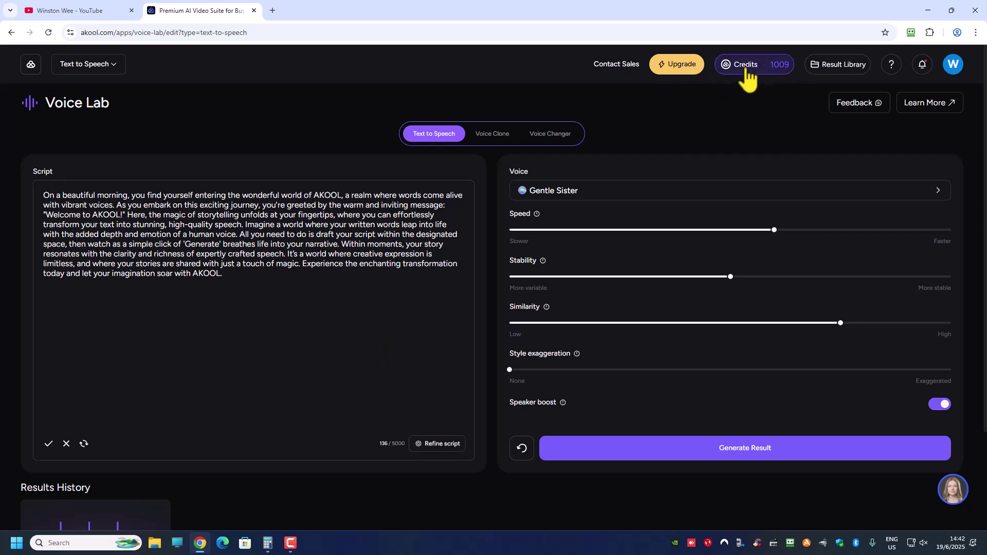
Preview the Frank Uncle sample among the Akool voices and set it as the voice for the speech.
left_click(567, 197)
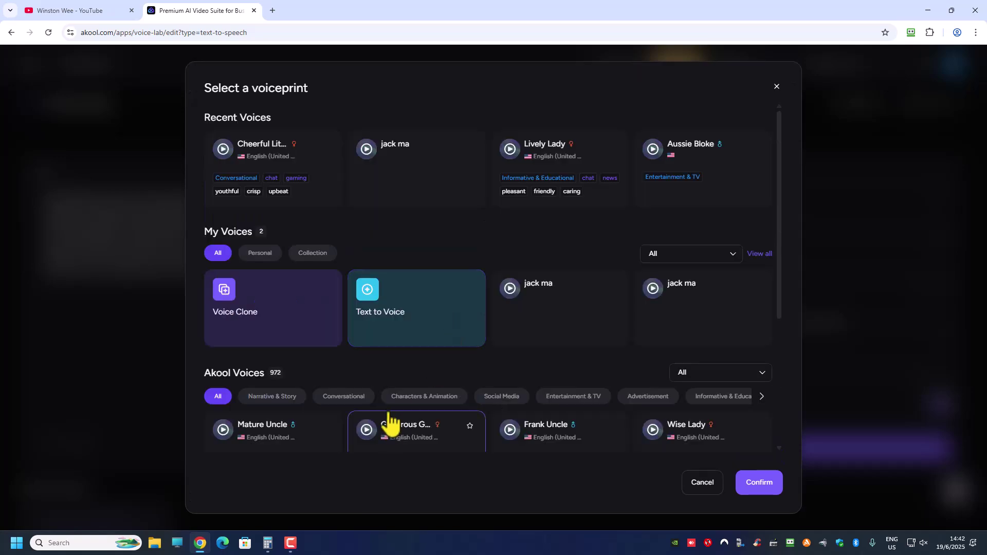
scroll(390, 427, "down", 1)
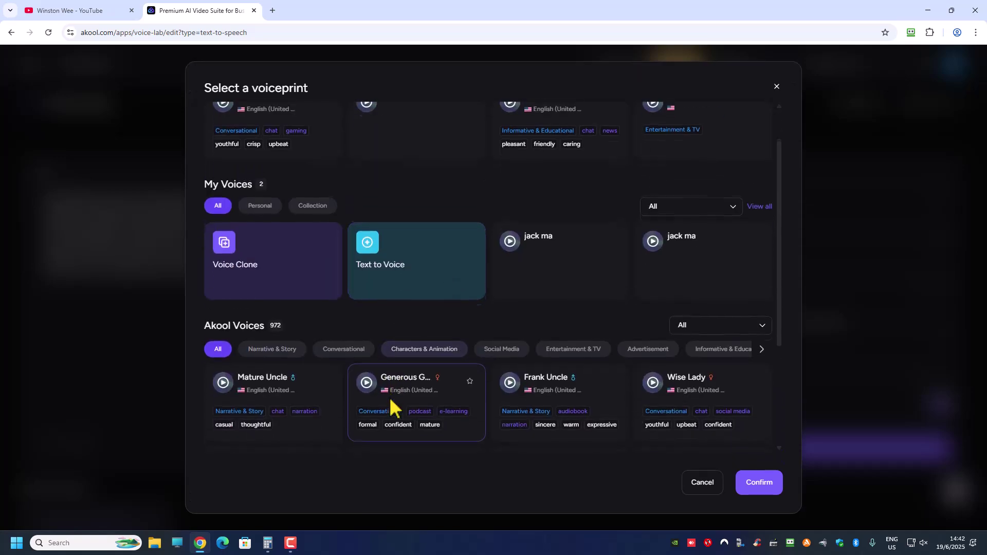
left_click(510, 378)
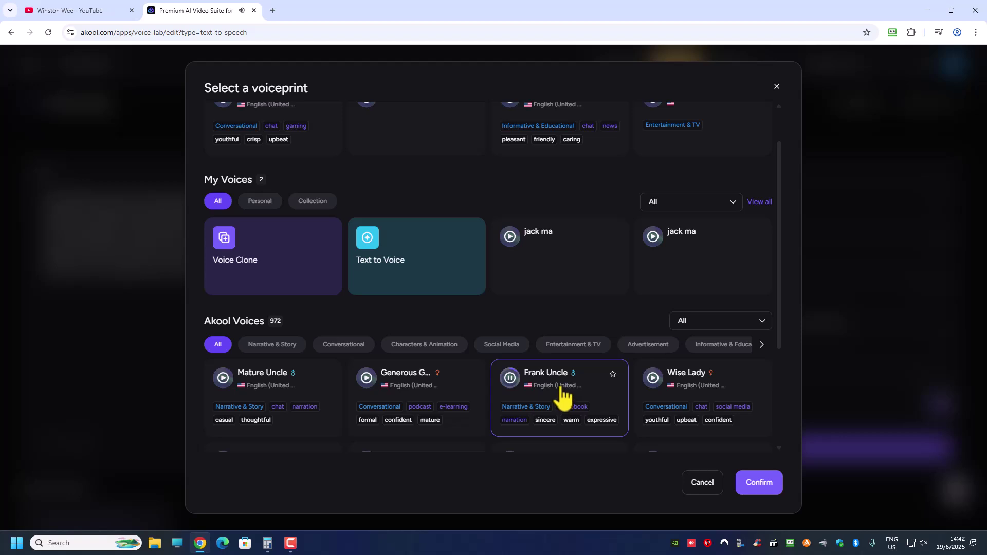
scroll(551, 392, "down", 2)
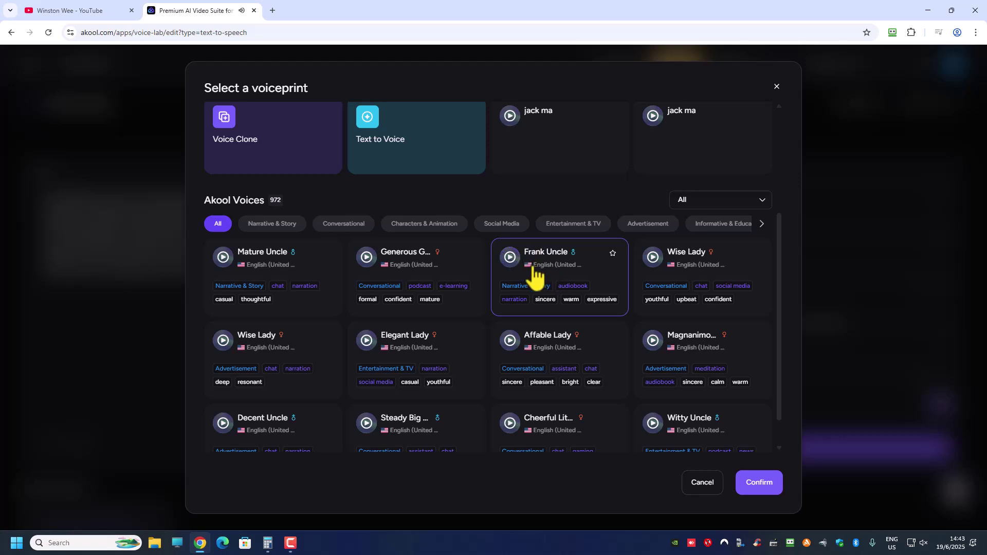
left_click(759, 483)
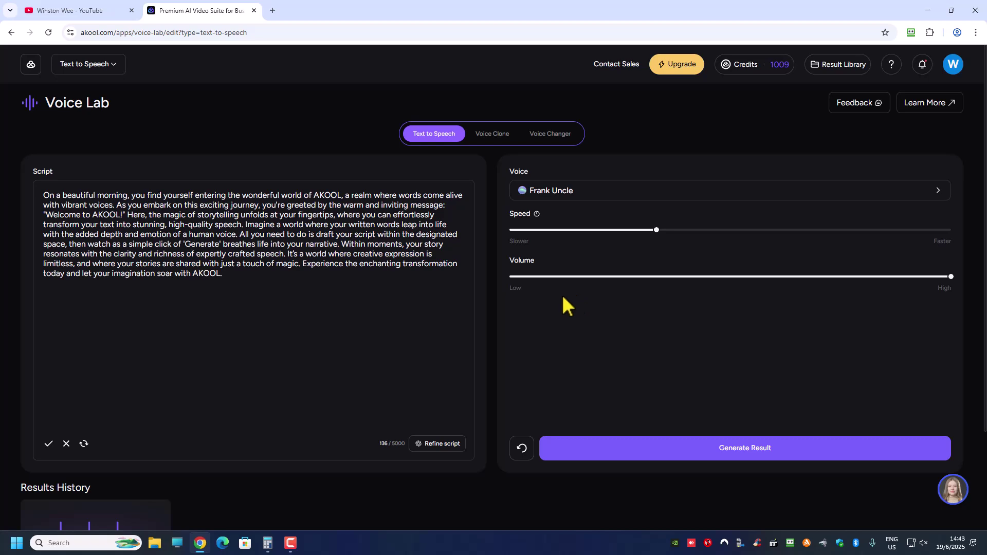
Generate speech from the refined storytelling script and check the new audio file in Results History.
scroll(325, 348, "down", 2)
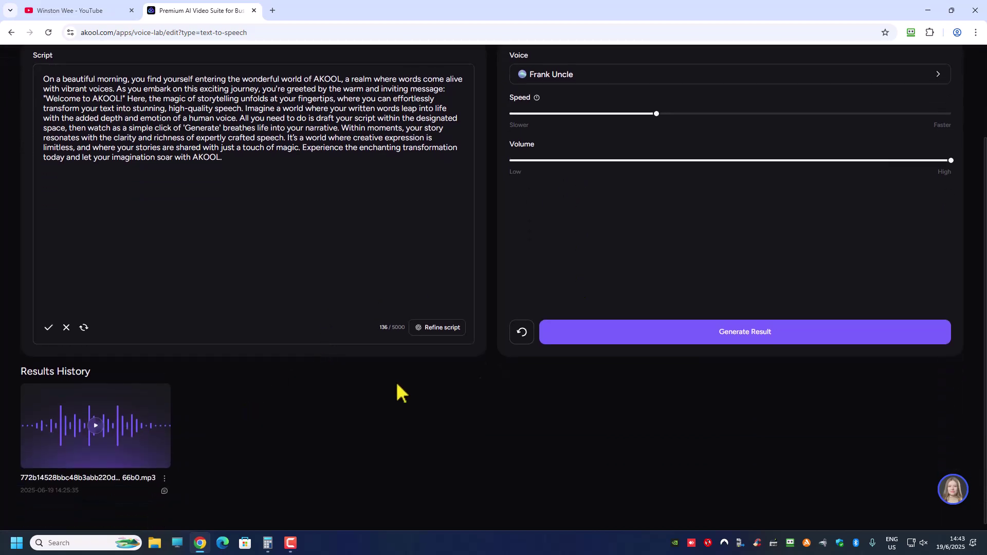
scroll(675, 396, "up", 2)
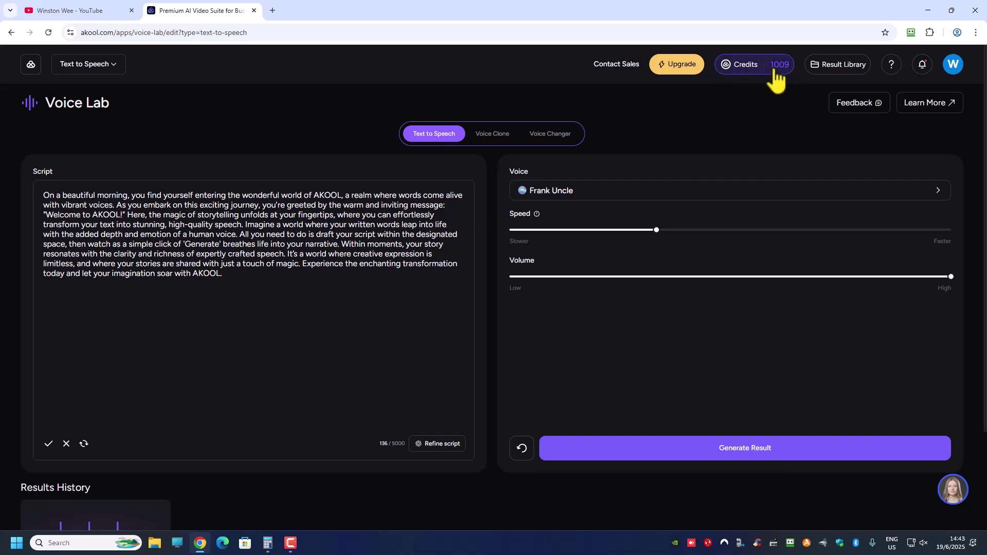
left_click(740, 448)
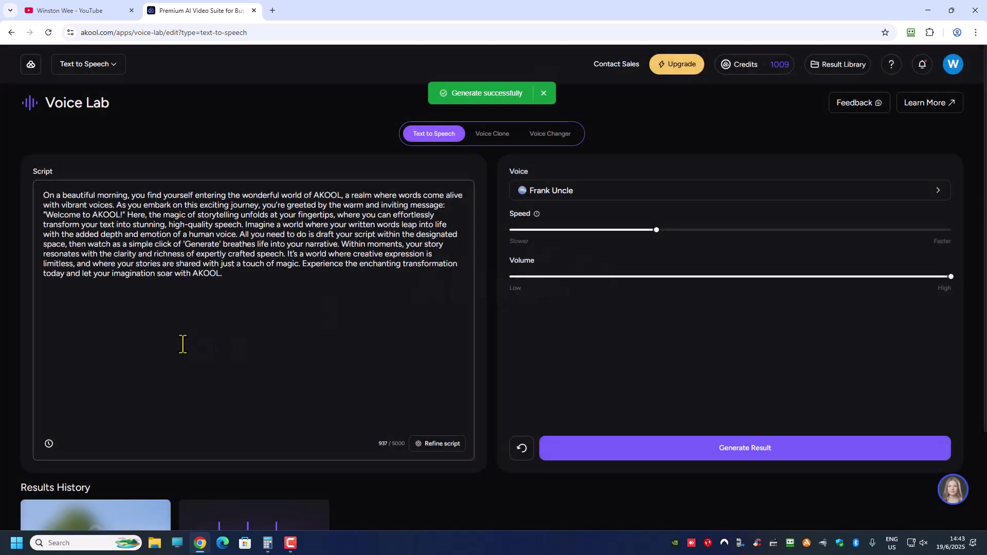
scroll(179, 342, "down", 1)
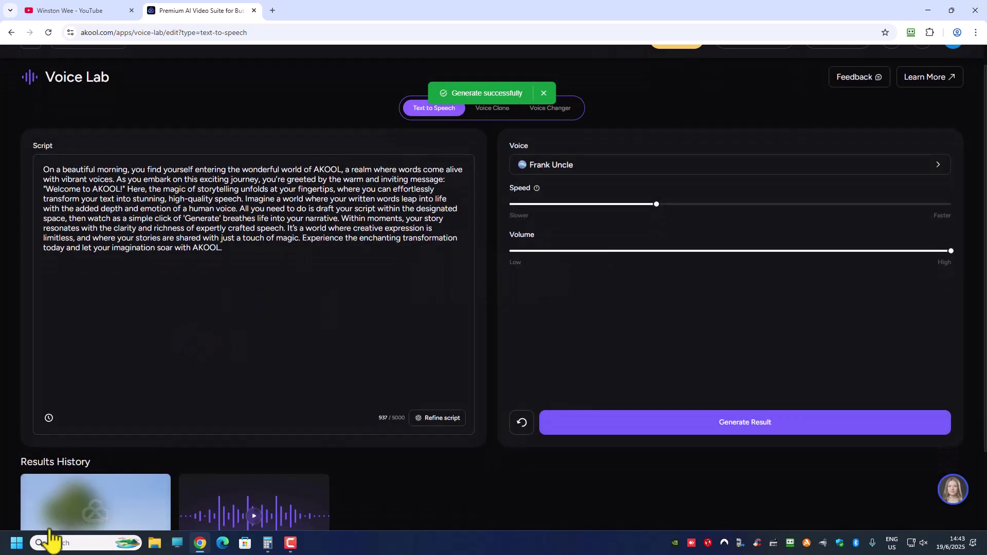
scroll(92, 480, "down", 2)
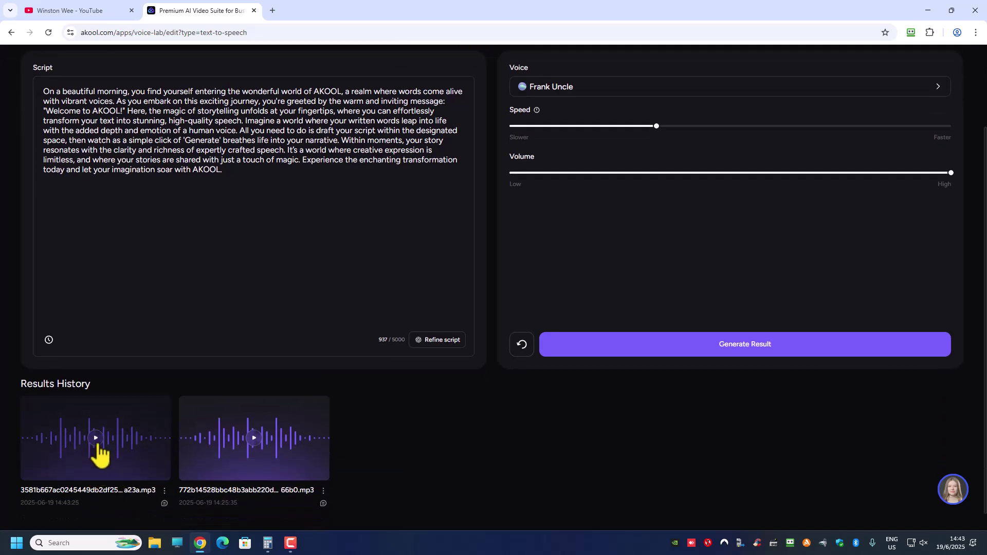
scroll(128, 412, "up", 2)
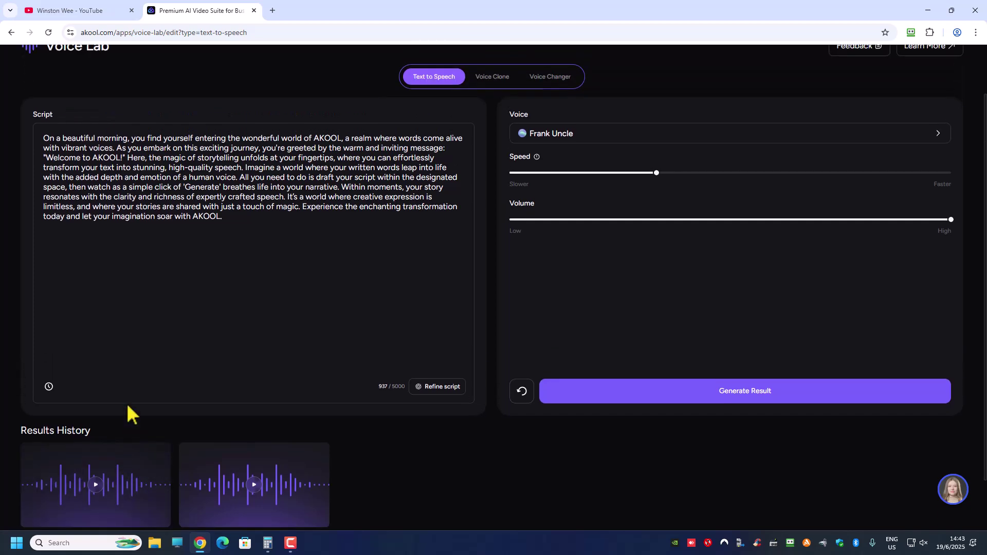
scroll(149, 389, "down", 2)
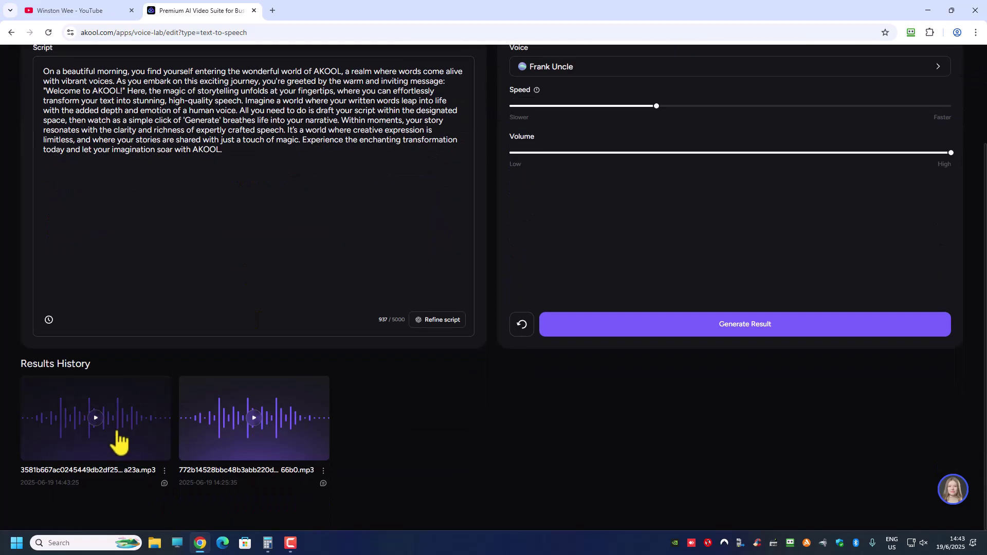
Play part of the newest audio clip in Results History, stop it, and highlight the word AKOOL in the script's first sentence.
left_click(96, 419)
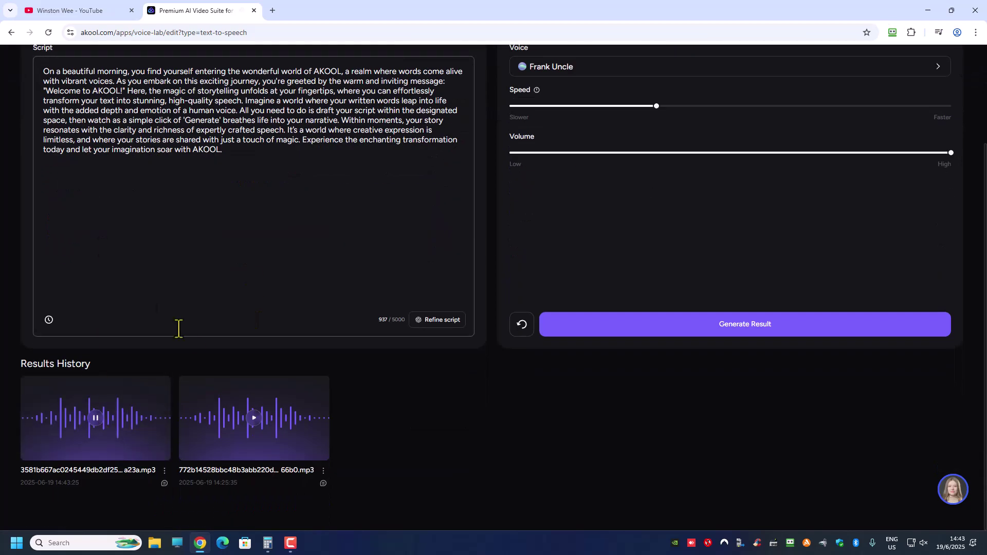
scroll(196, 341, "up", 1)
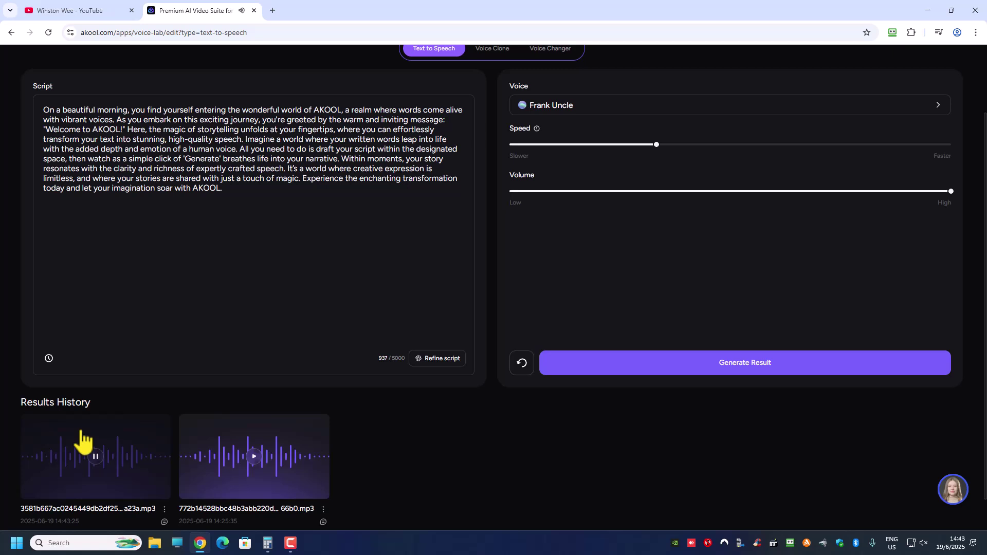
left_click(87, 462)
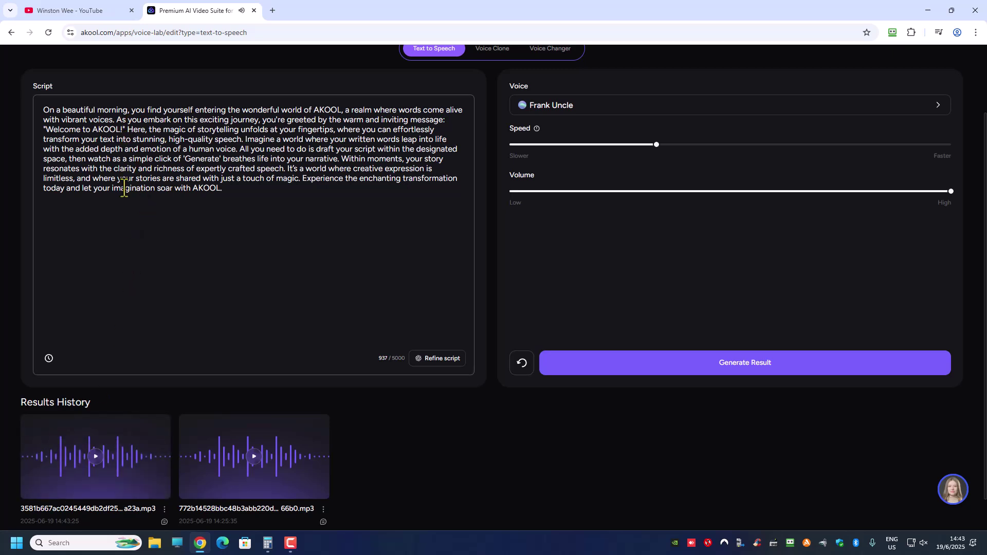
scroll(132, 266, "up", 1)
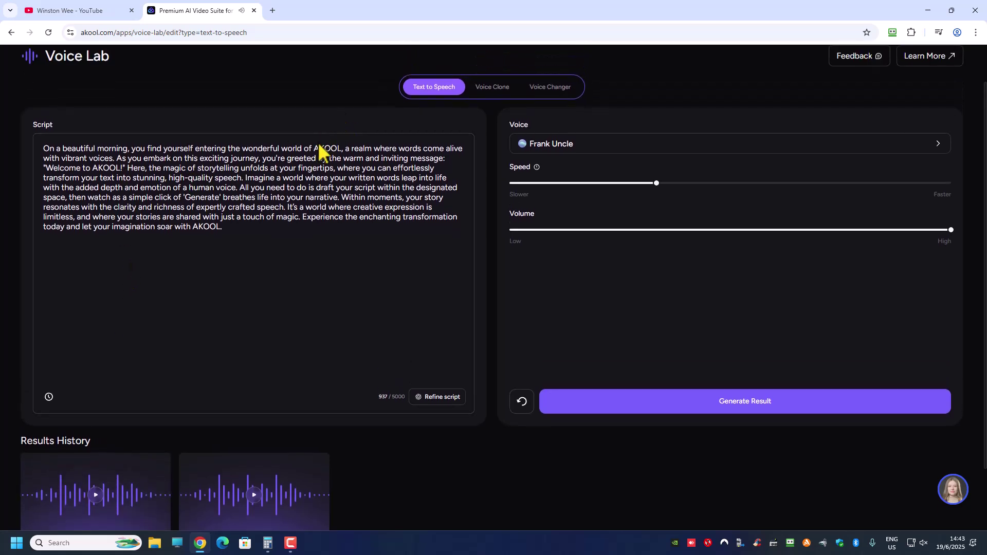
left_click_drag(313, 149, 338, 149)
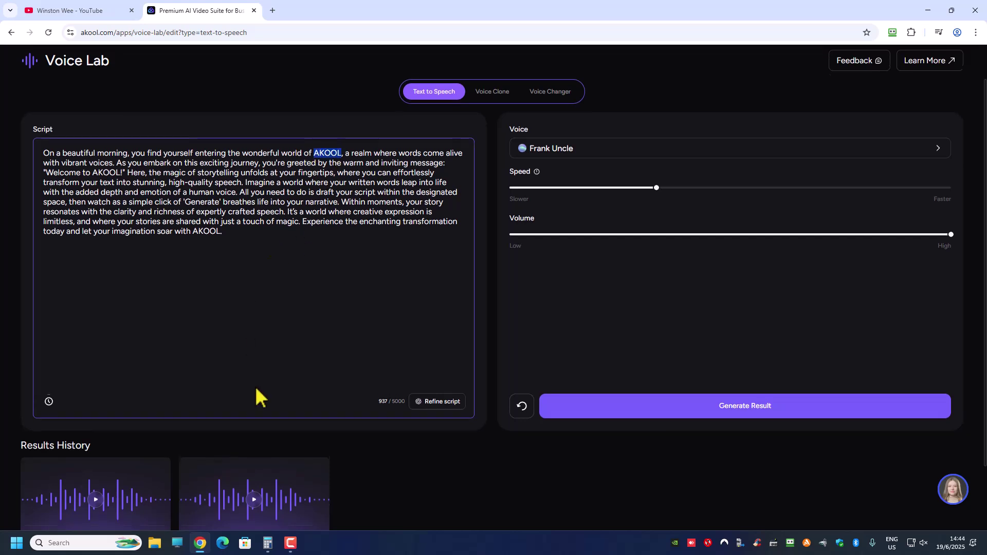
scroll(257, 391, "up", 1)
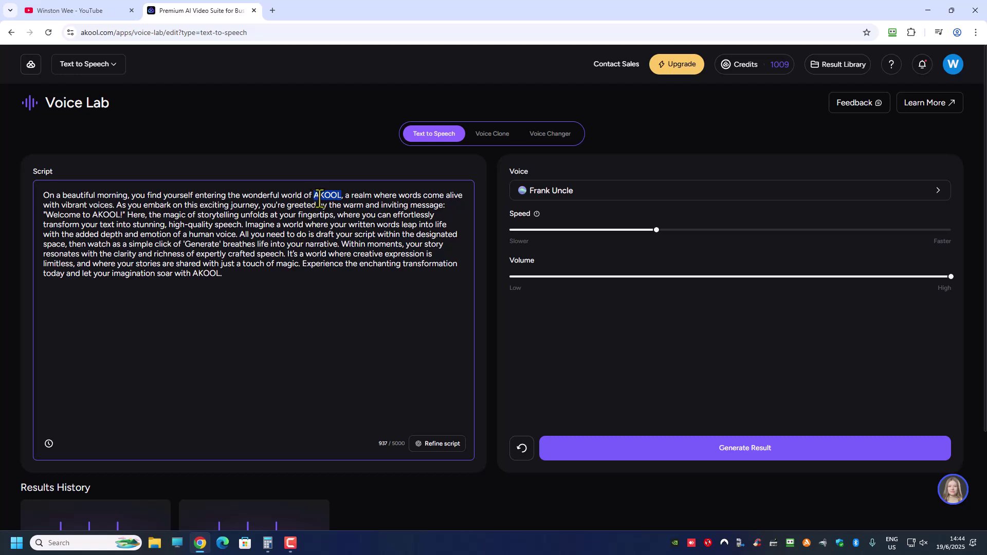
scroll(218, 385, "down", 2)
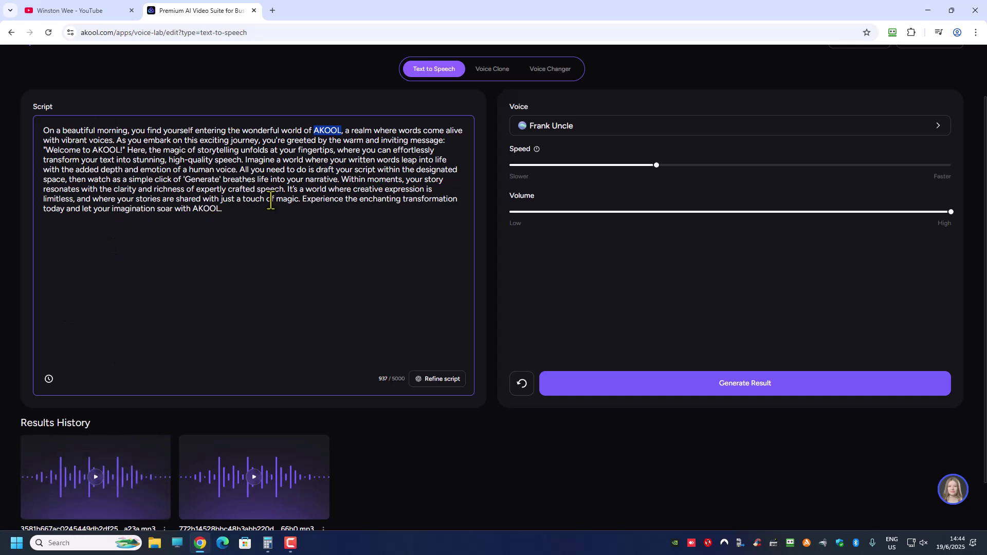
Reload the Voice Lab page to recheck the credit balance after the latest generation.
scroll(216, 201, "up", 2)
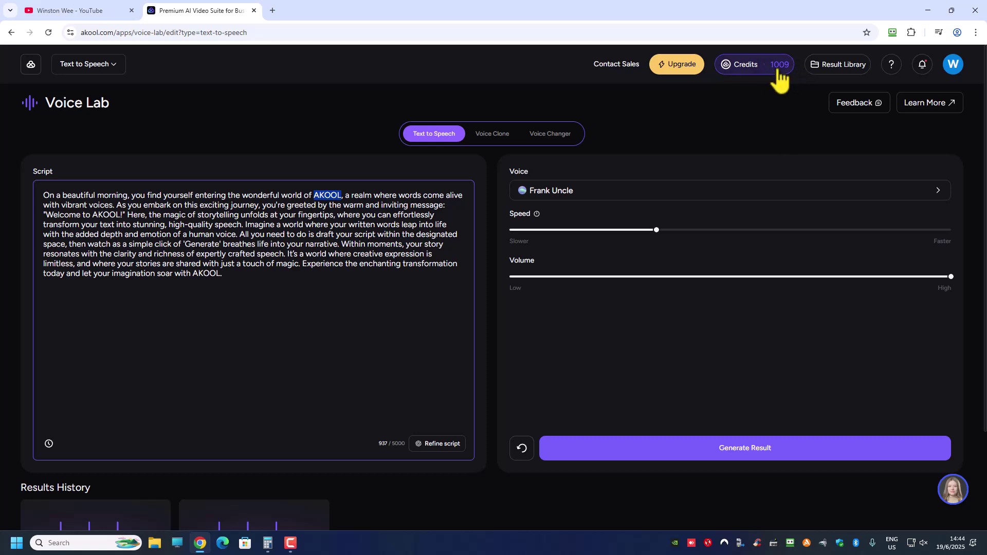
left_click(601, 32)
key("Return")
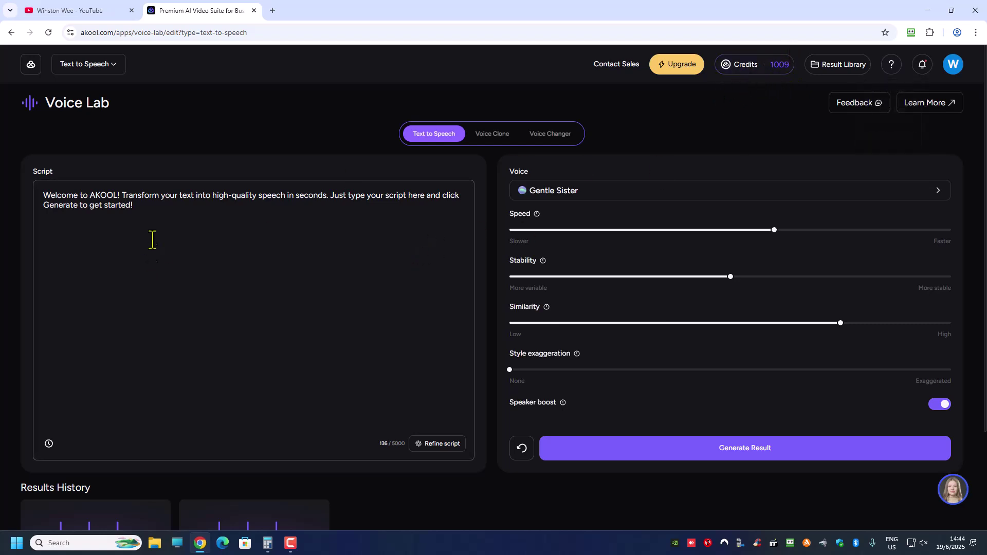
Open the credits price table and examine the cost of Voice Lab audio, highlighting its entries.
left_click(753, 67)
scroll(486, 240, "down", 2)
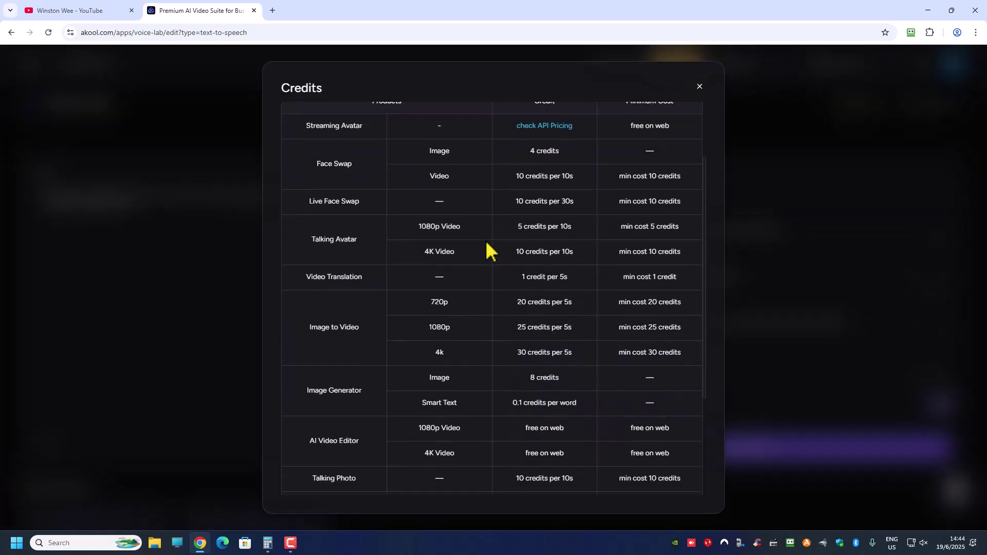
scroll(346, 301, "down", 1)
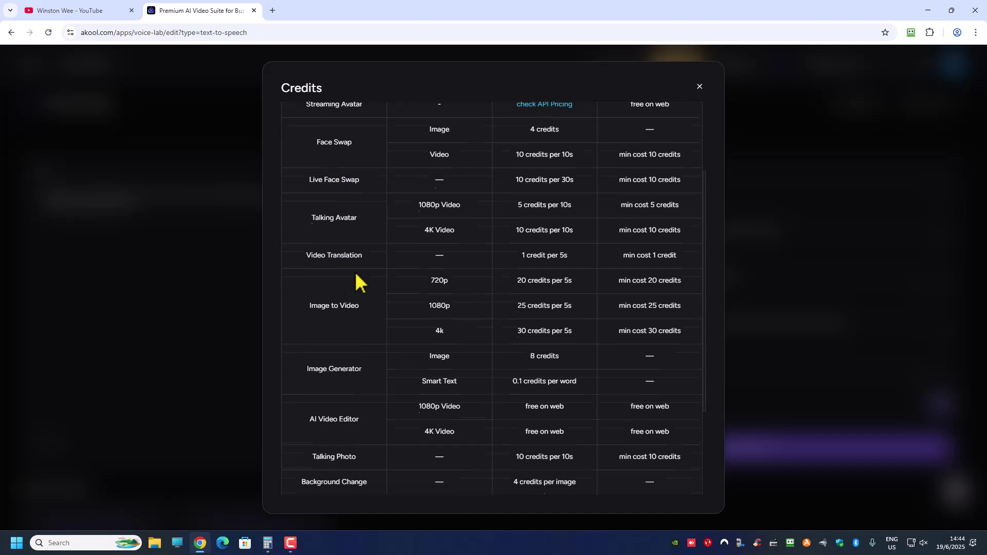
scroll(417, 226, "down", 3)
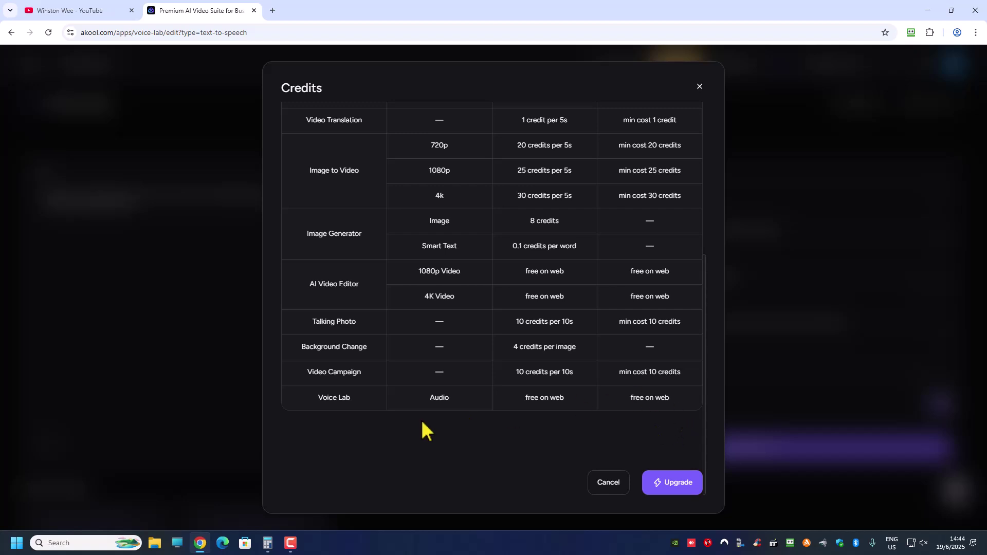
scroll(421, 420, "up", 1)
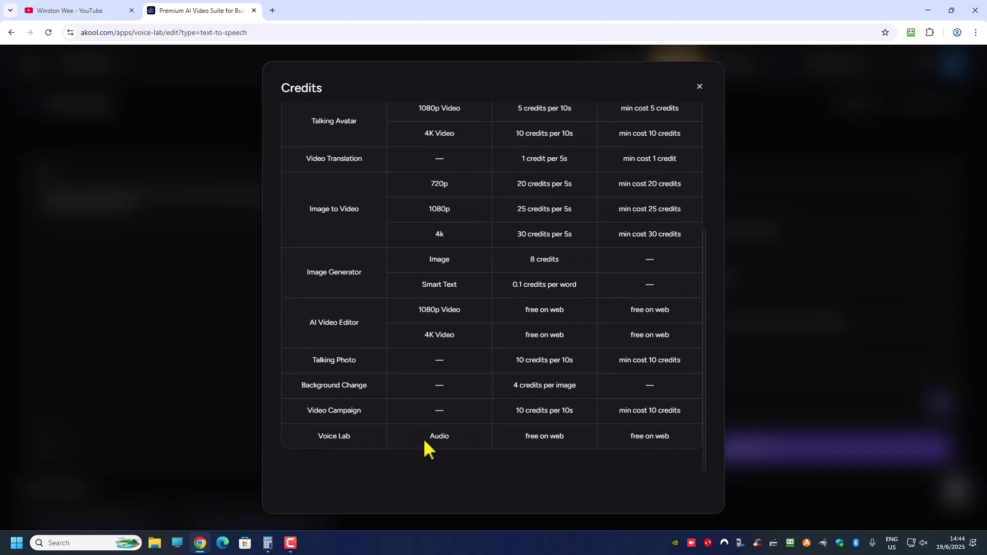
left_click_drag(425, 441, 591, 441)
left_click(518, 438)
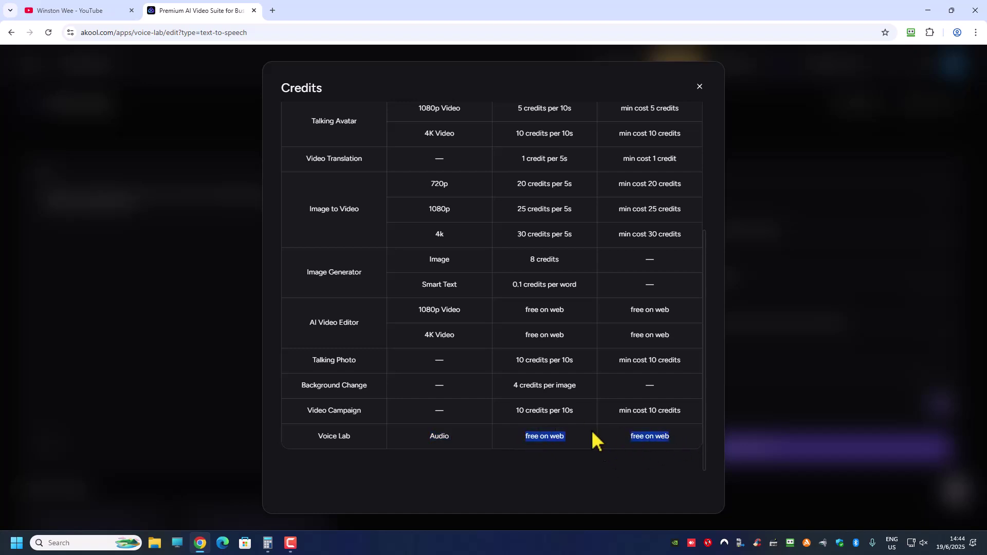
Compare the credit costs of Image to Video and Voice Lab in the price table, highlighting their entries, and close the table.
scroll(583, 422, "down", 1)
scroll(500, 419, "up", 2)
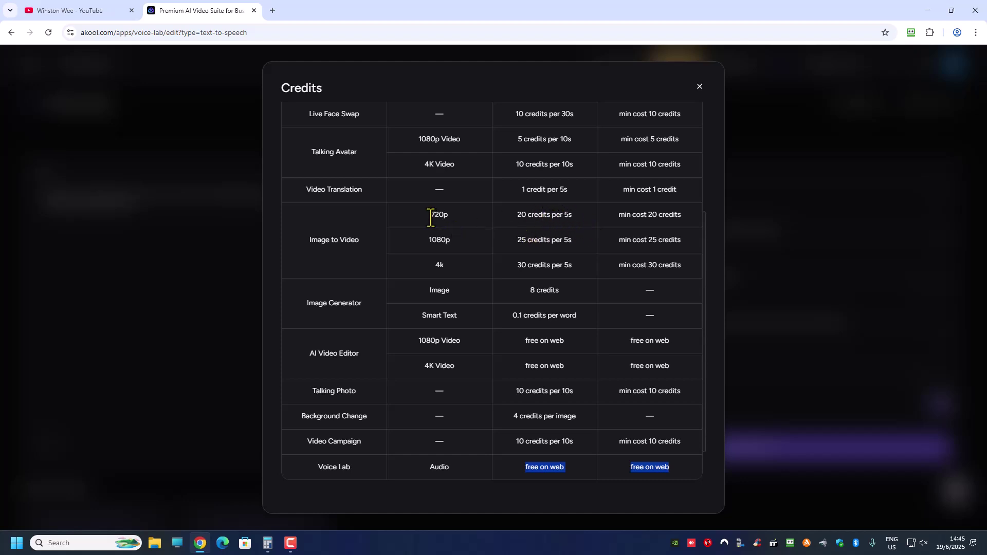
left_click_drag(430, 216, 477, 216)
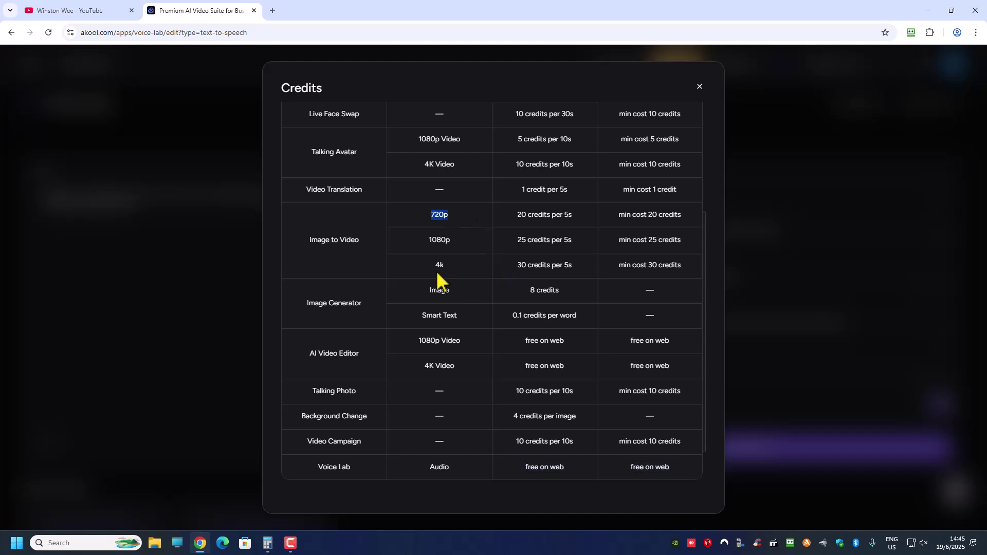
left_click_drag(516, 265, 583, 267)
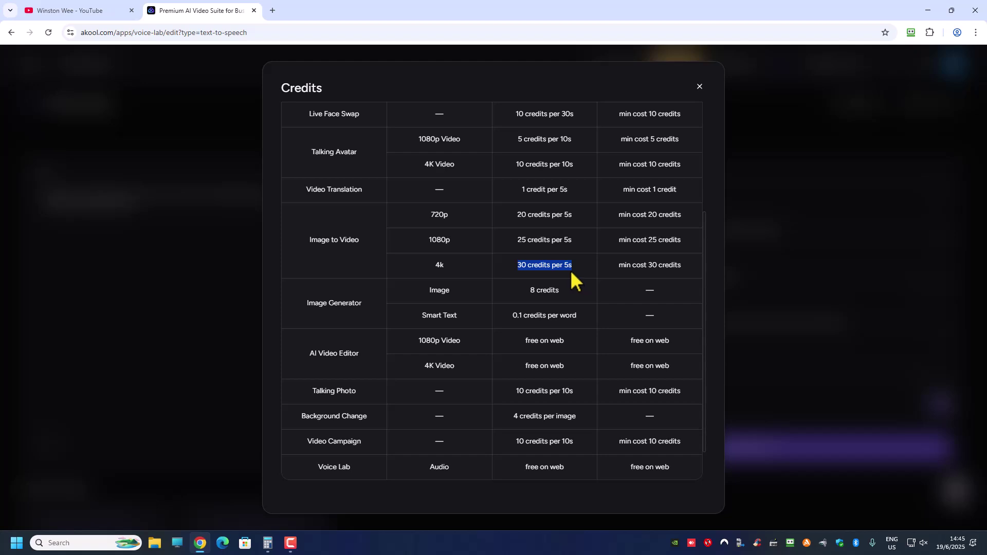
scroll(488, 283, "down", 2)
left_click_drag(316, 397, 353, 397)
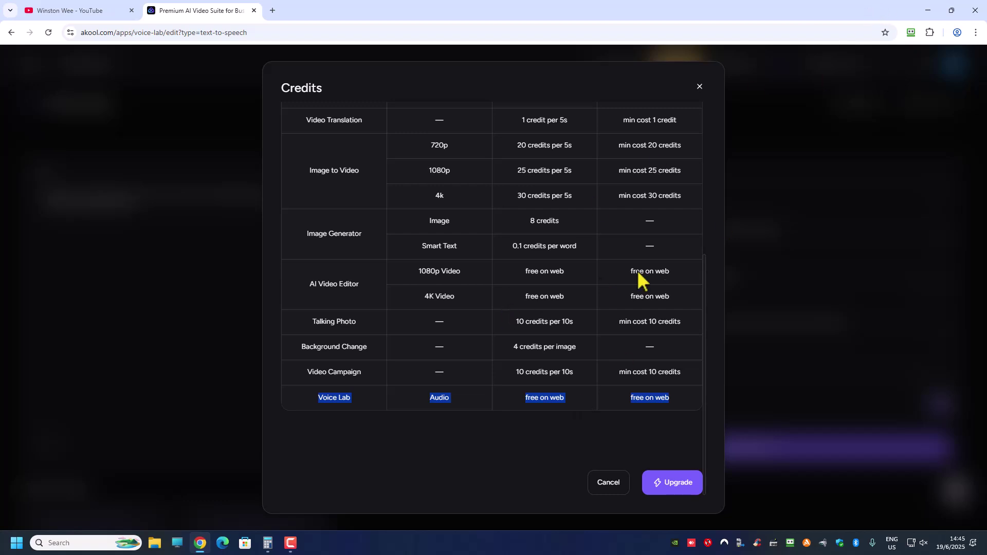
scroll(704, 269, "up", 3)
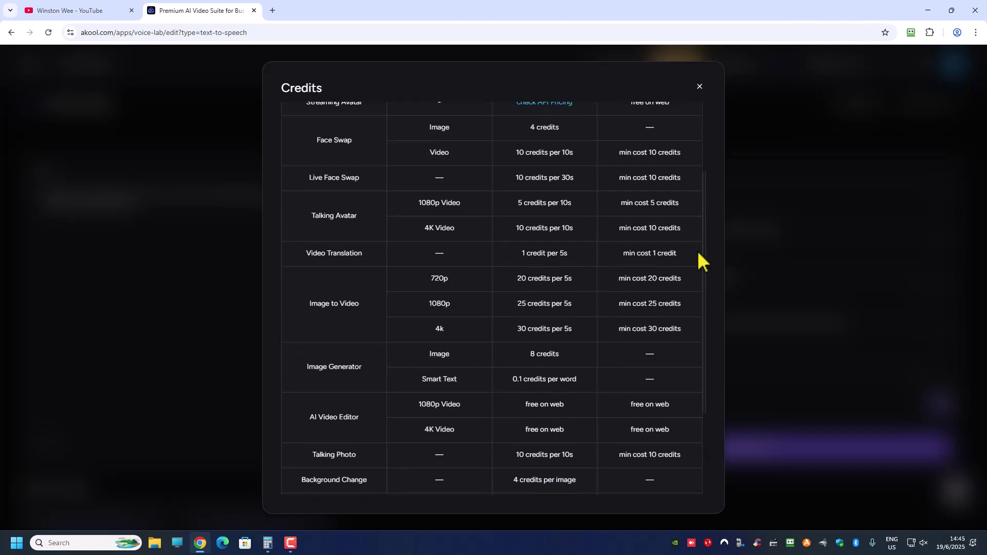
left_click(699, 87)
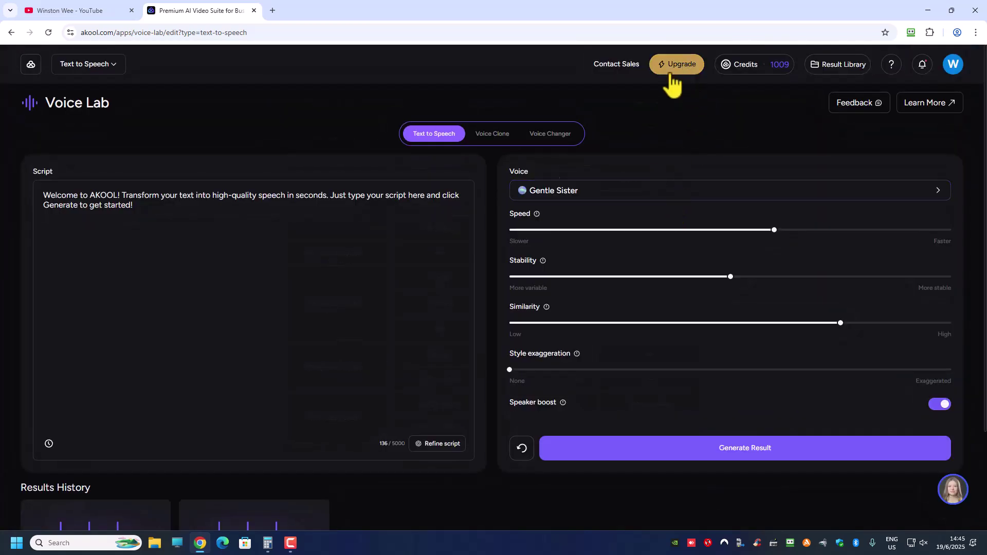
Review the yearly upgrade plans and their prices, close them, and return to the Text to Speech script.
left_click(677, 64)
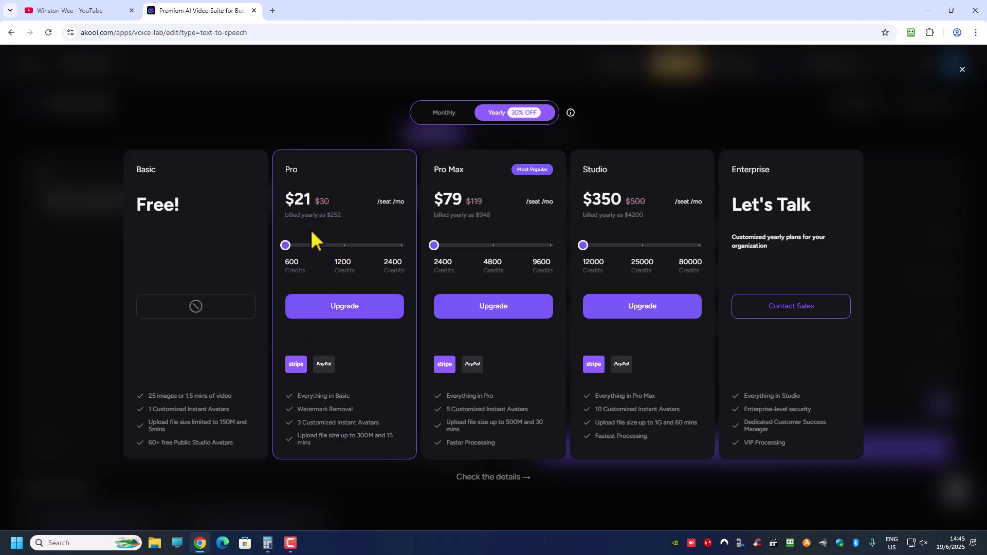
left_click(963, 69)
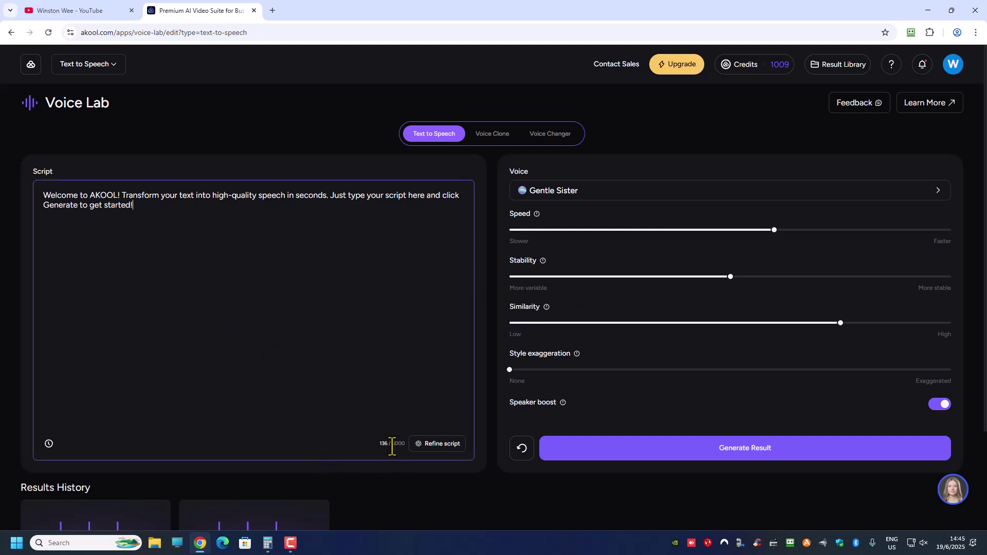
left_click(418, 444)
left_click(232, 337)
Record a Voice Clone sample of about 19 seconds, allowing microphone access while visiting the site, and play part of it back.
left_click(494, 140)
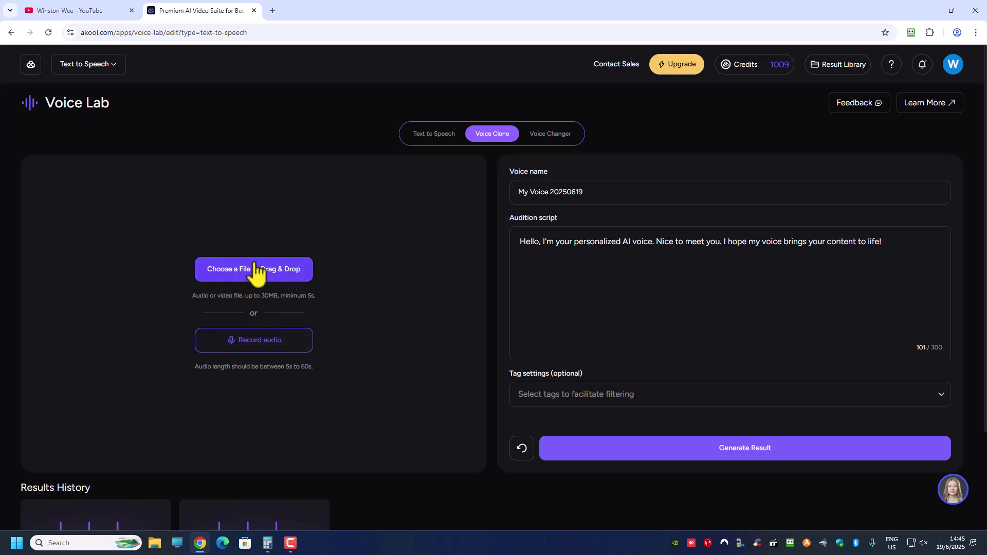
left_click(260, 342)
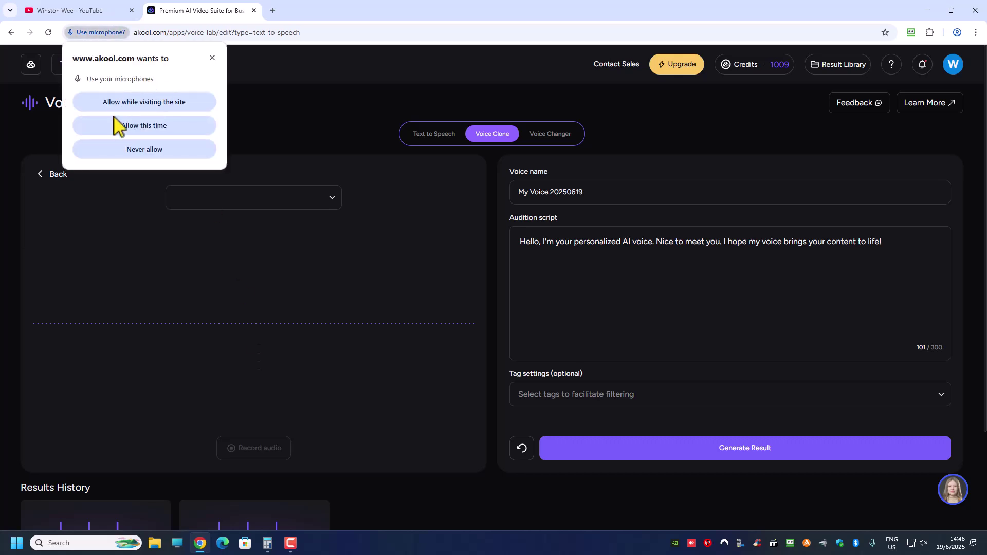
left_click(132, 106)
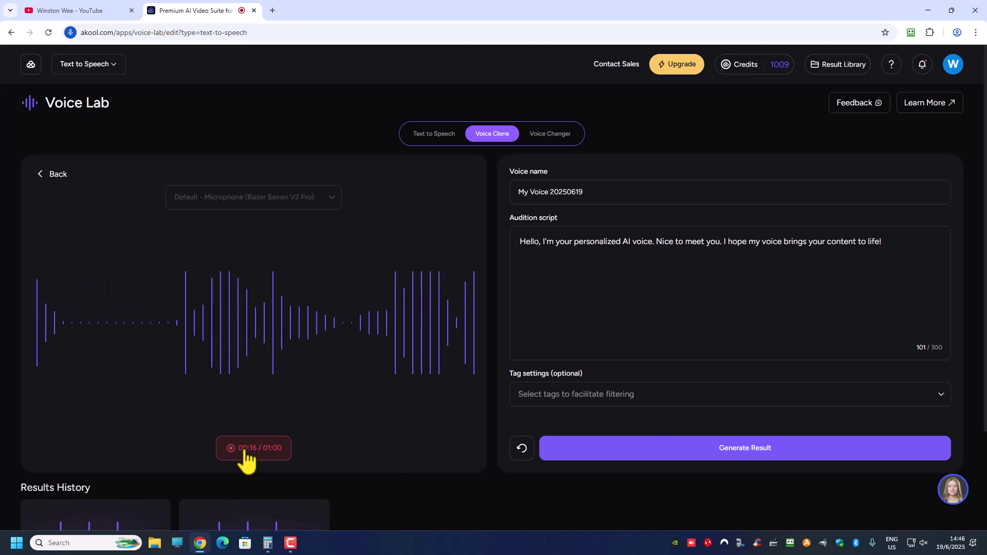
left_click(257, 453)
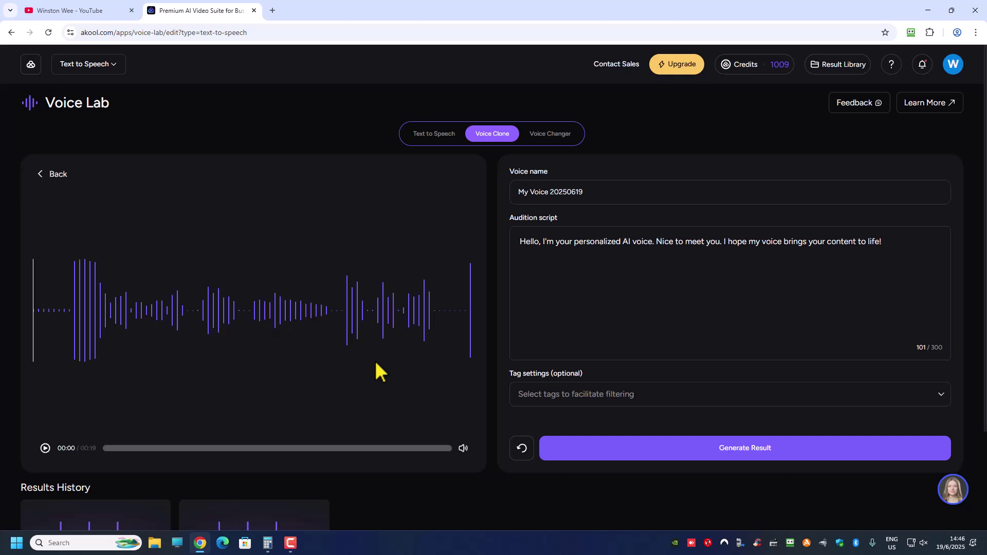
left_click(46, 455)
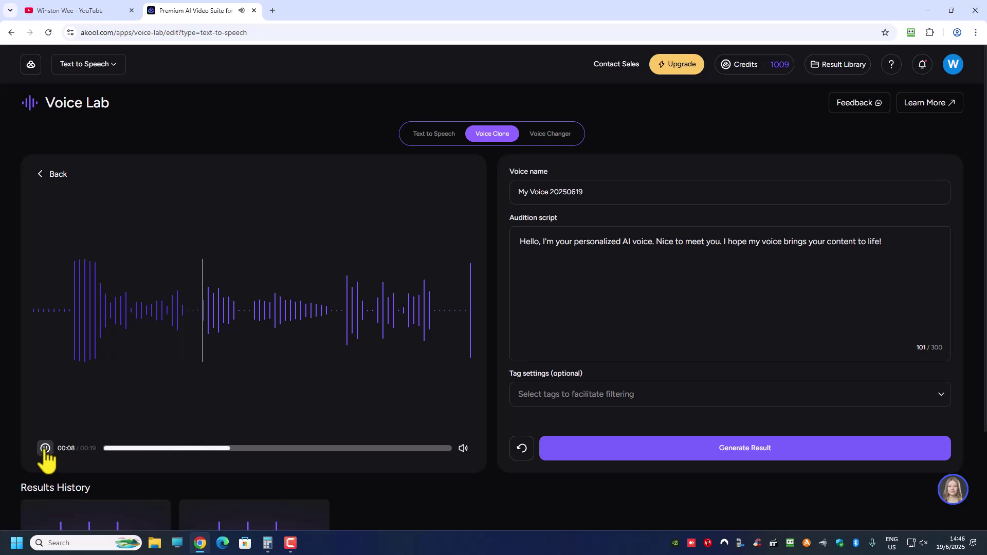
left_click(46, 449)
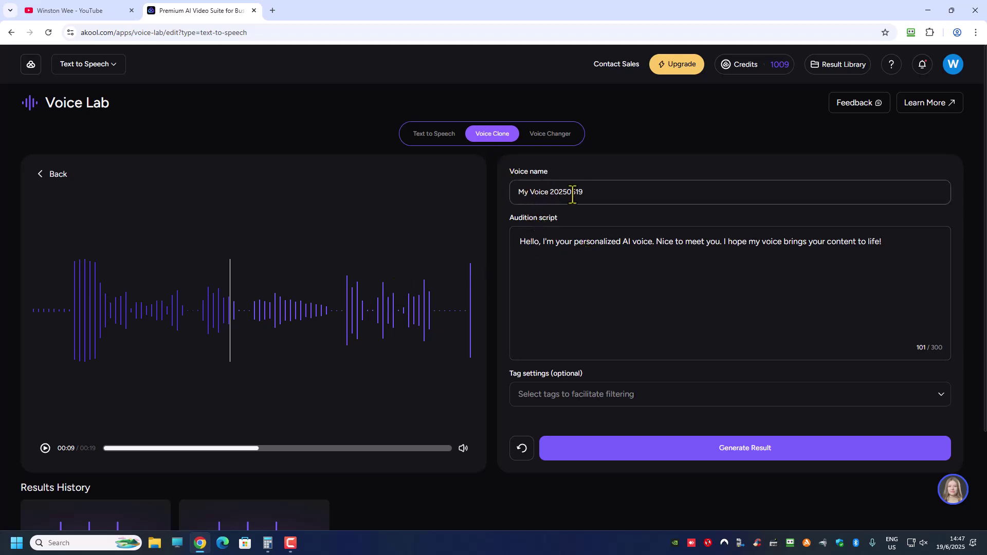
Name the cloned voice with the speaker's full name and generate the clone using the default audition script.
left_click_drag(599, 191, 451, 187)
type("winston wee")
left_click(576, 263)
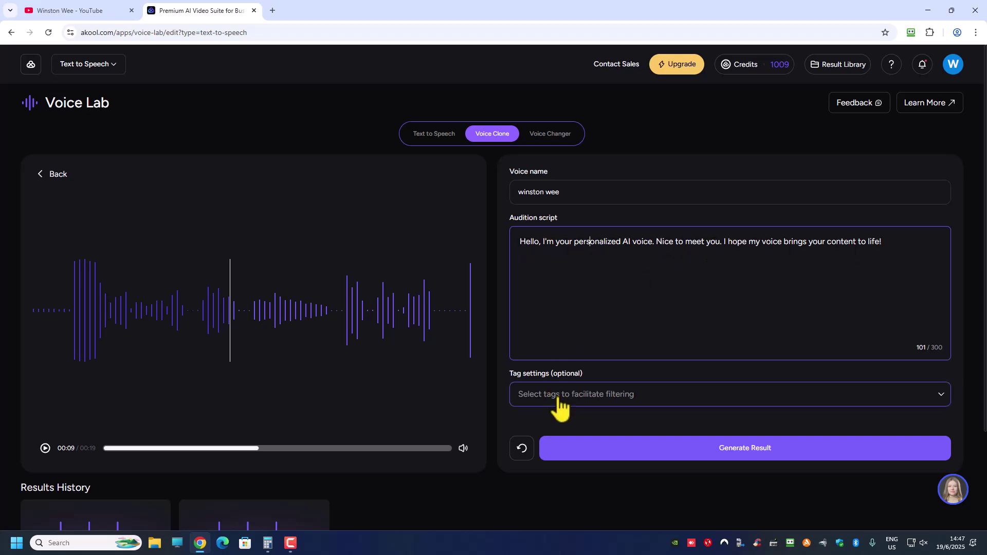
left_click(653, 455)
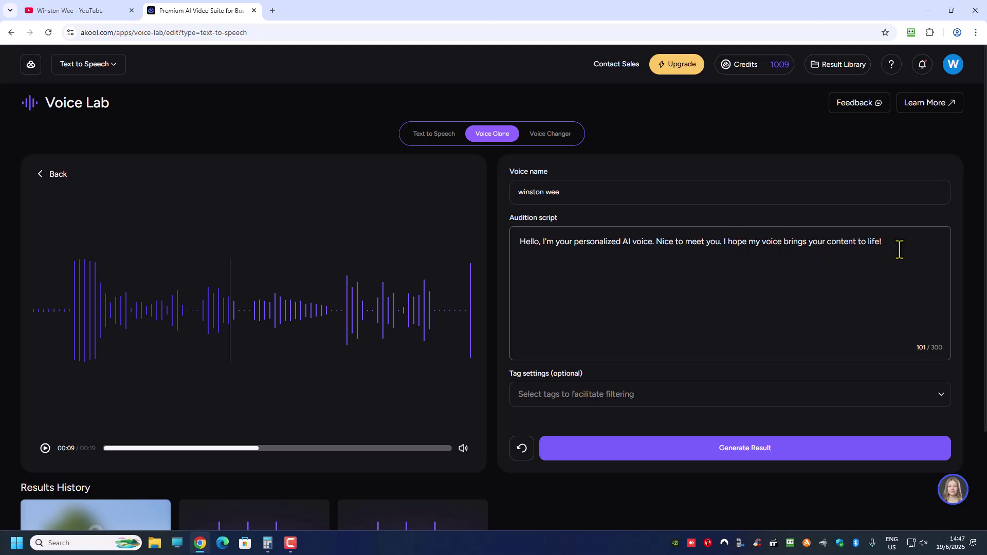
Find the newly generated voice clone in Results History and play its audition clip.
scroll(599, 326, "down", 2)
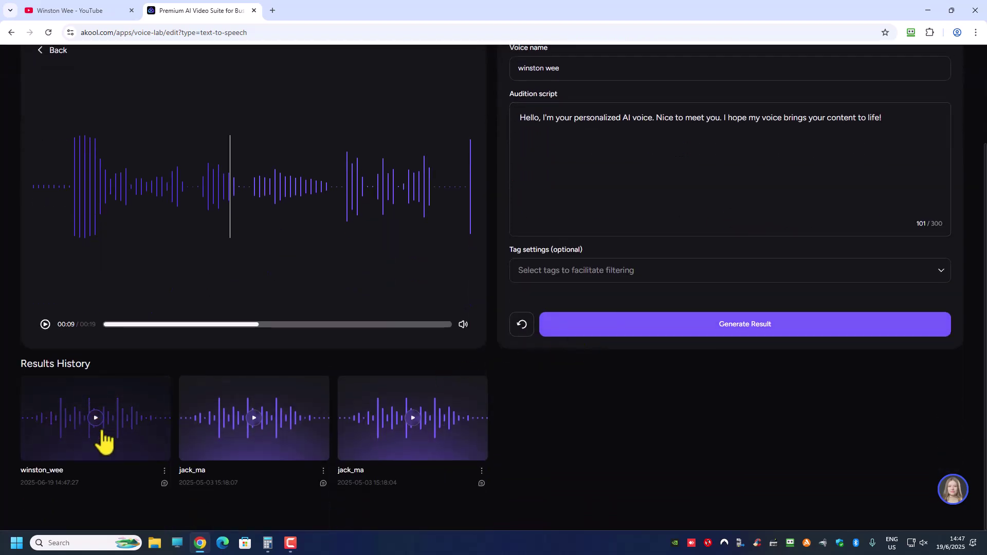
scroll(529, 198, "up", 1)
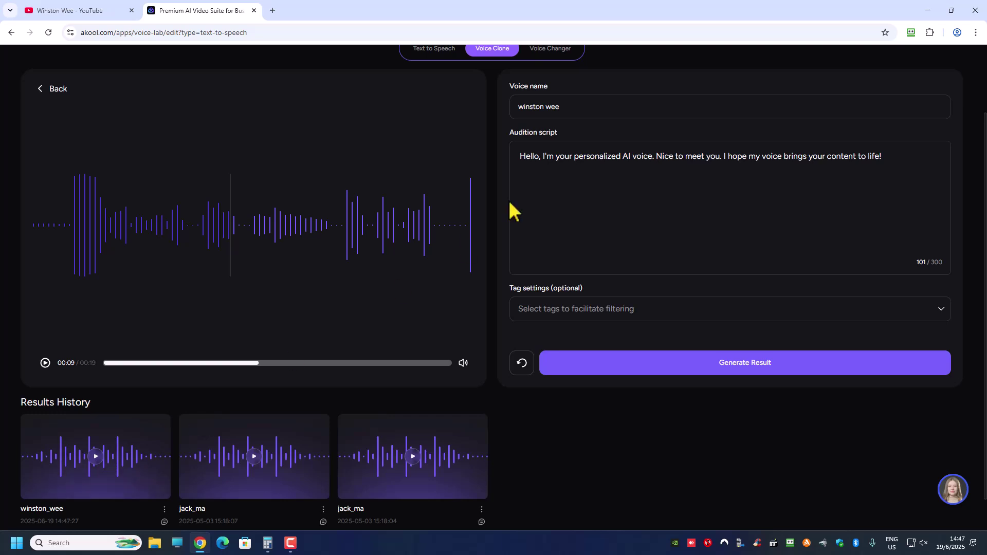
left_click(96, 457)
scroll(437, 391, "up", 2)
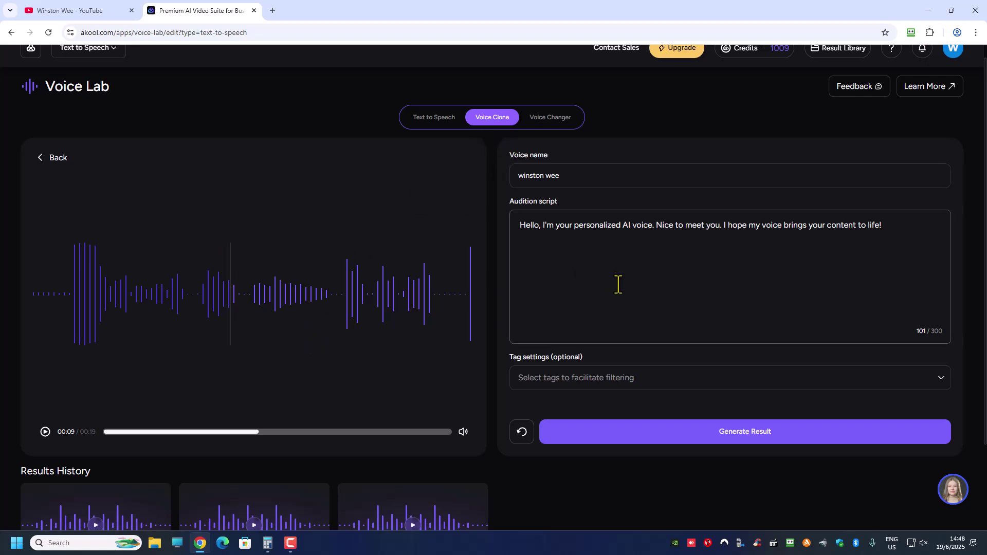
Return to the Voice Clone upload and recording choices and replay the newest cloned voice clip in Results History.
left_click(52, 159)
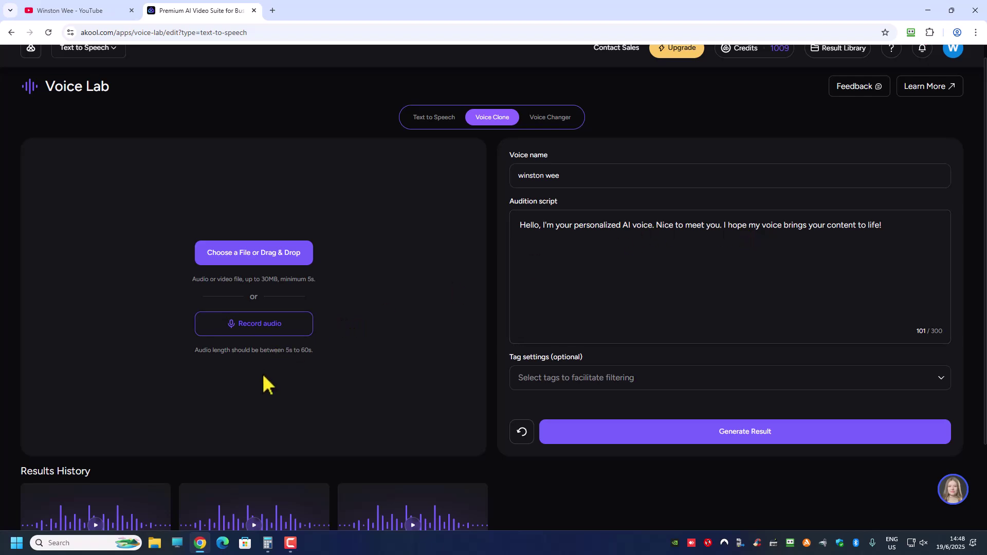
scroll(263, 374, "down", 1)
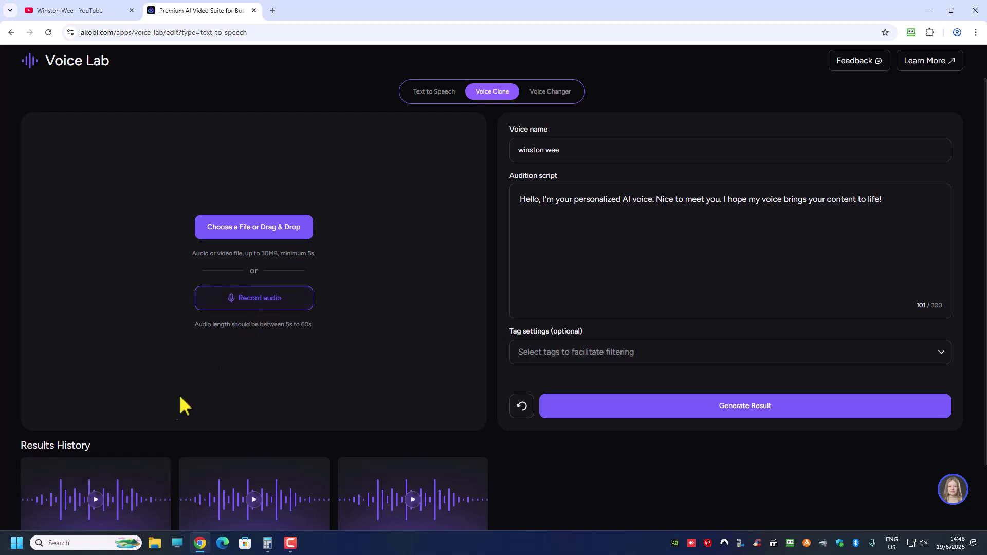
scroll(114, 417, "down", 1)
left_click(100, 440)
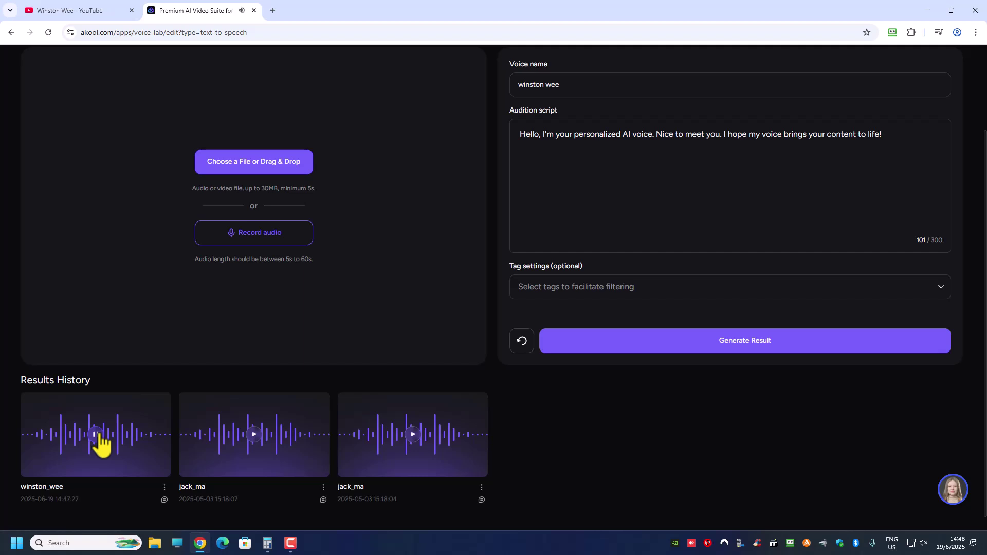
scroll(493, 311, "up", 2)
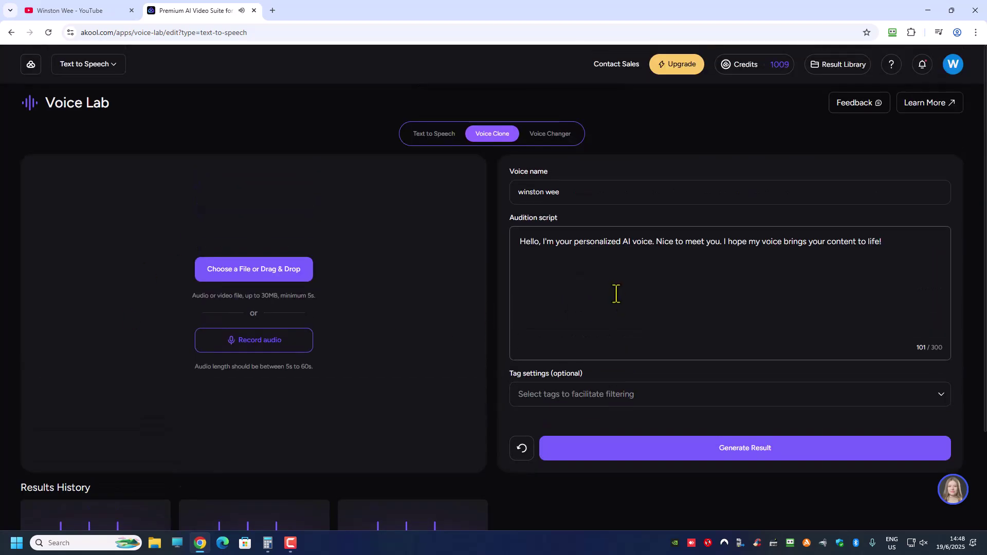
Record an audio sample of about 19 seconds in Voice Changer with the default microphone.
left_click(551, 136)
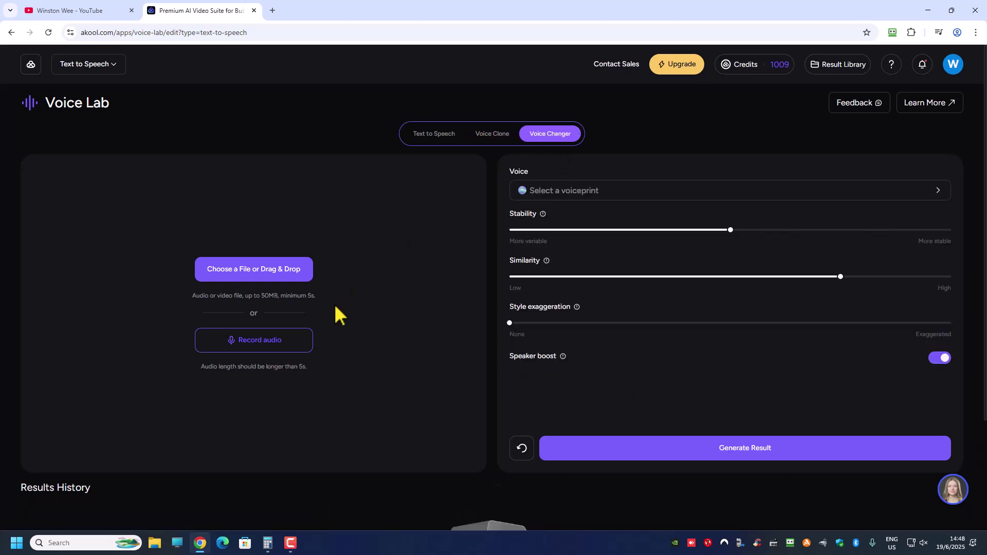
scroll(445, 221, "down", 2)
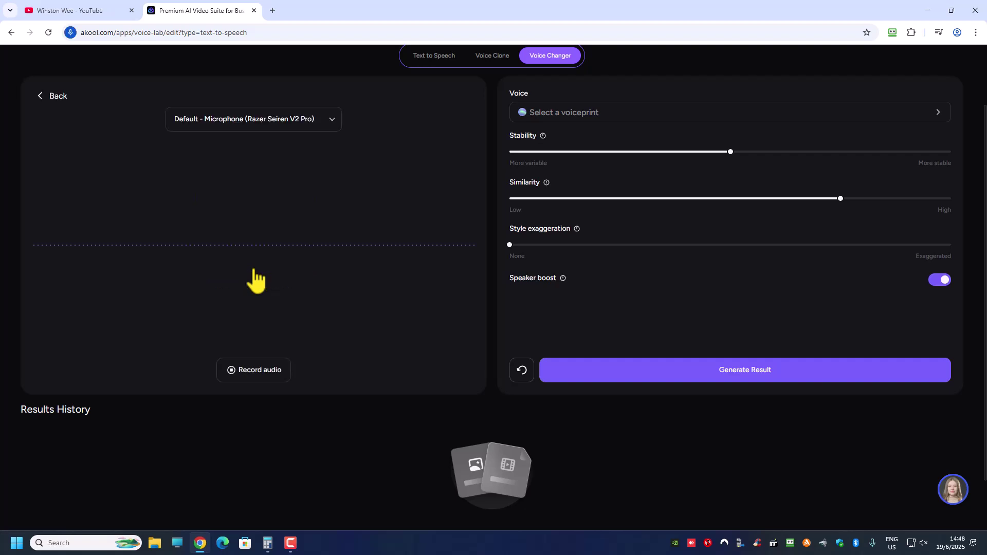
left_click(253, 376)
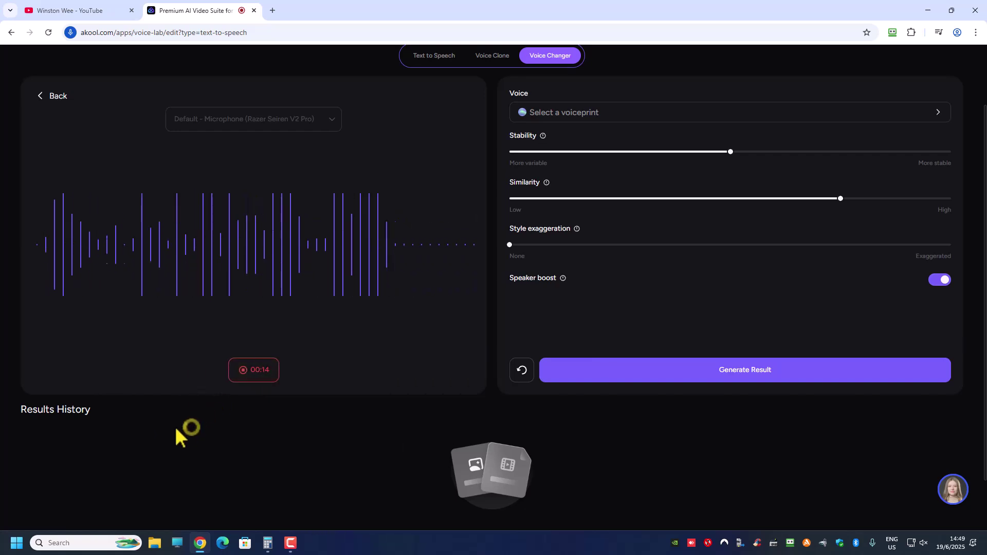
left_click(254, 371)
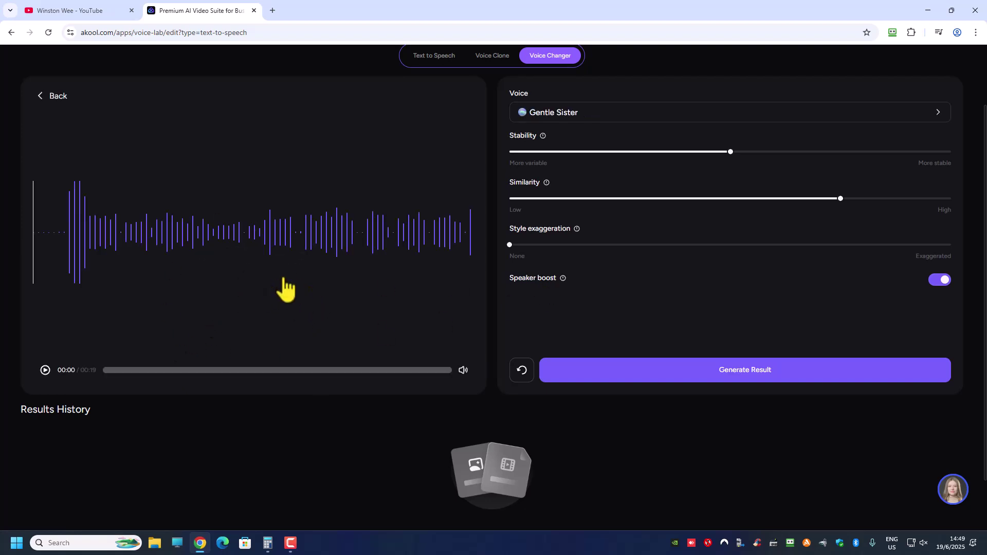
Generate a voice-changed version of the recording with the Gentle Sister voice and check the credit balance.
scroll(282, 286, "up", 1)
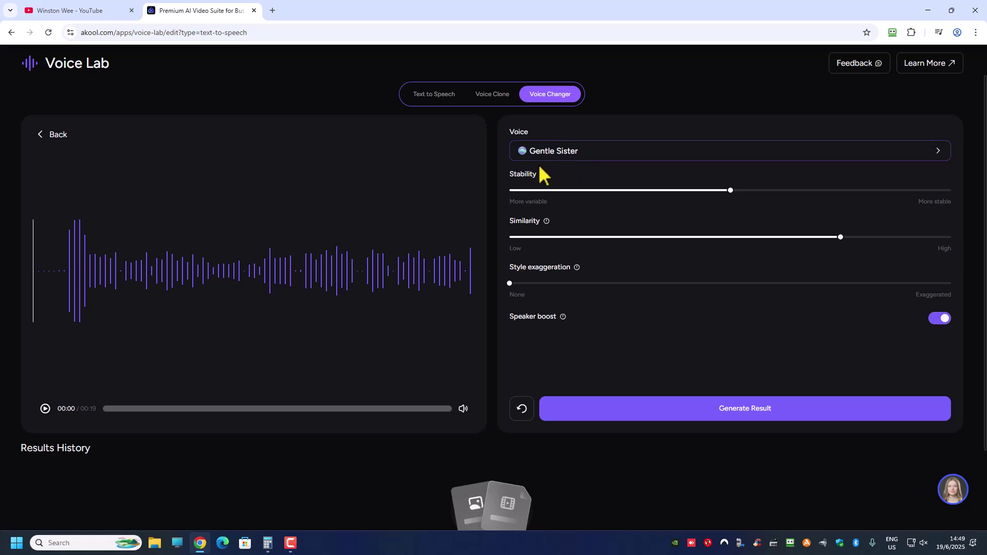
left_click(665, 415)
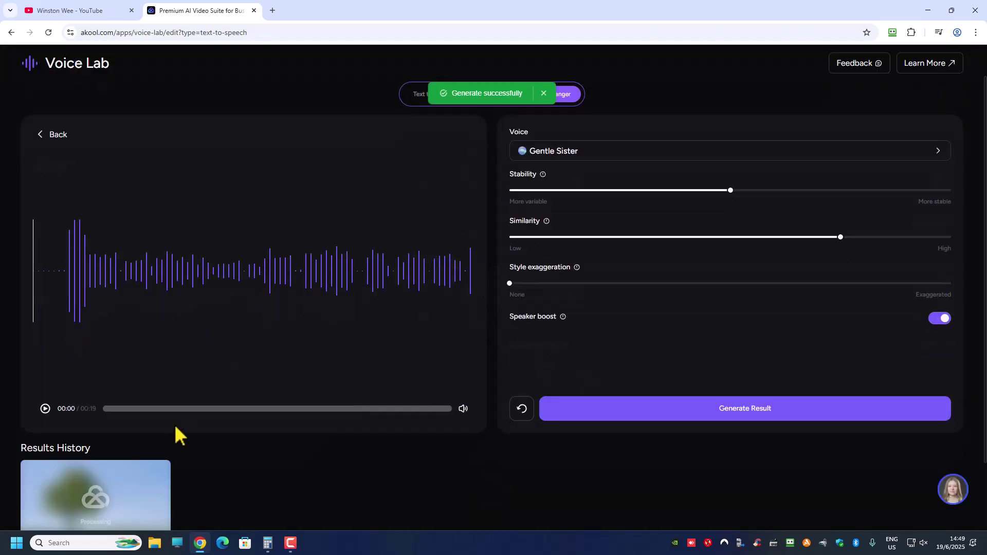
scroll(190, 422, "down", 2)
scroll(195, 406, "up", 3)
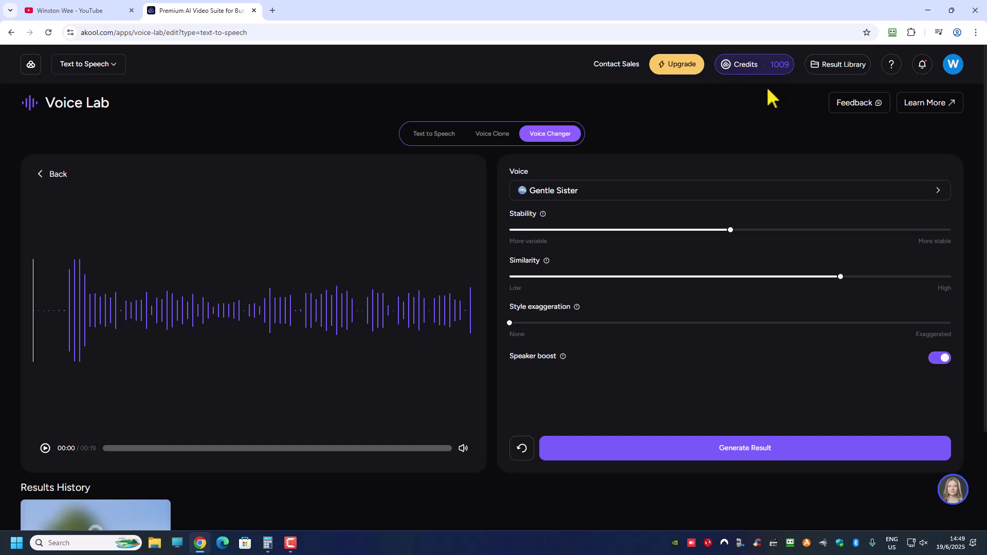
Play the voice-changed clip in Results History and review the Voice Changer settings used for it.
scroll(229, 372, "down", 3)
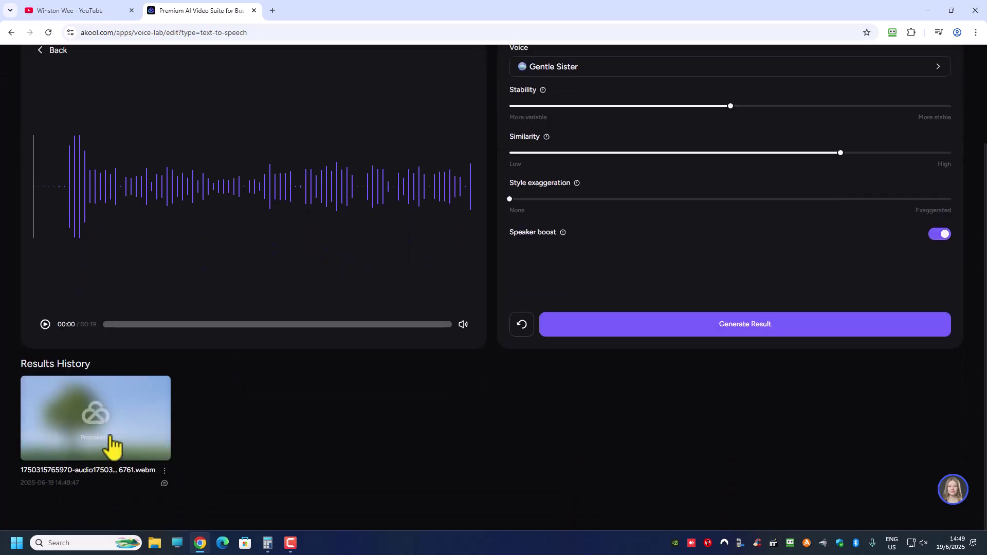
left_click(95, 418)
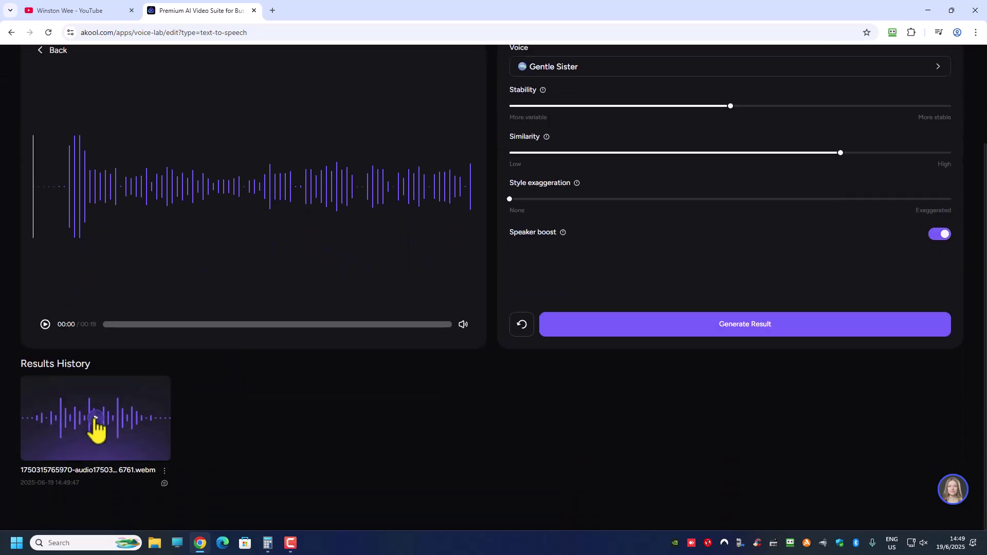
scroll(375, 426, "up", 2)
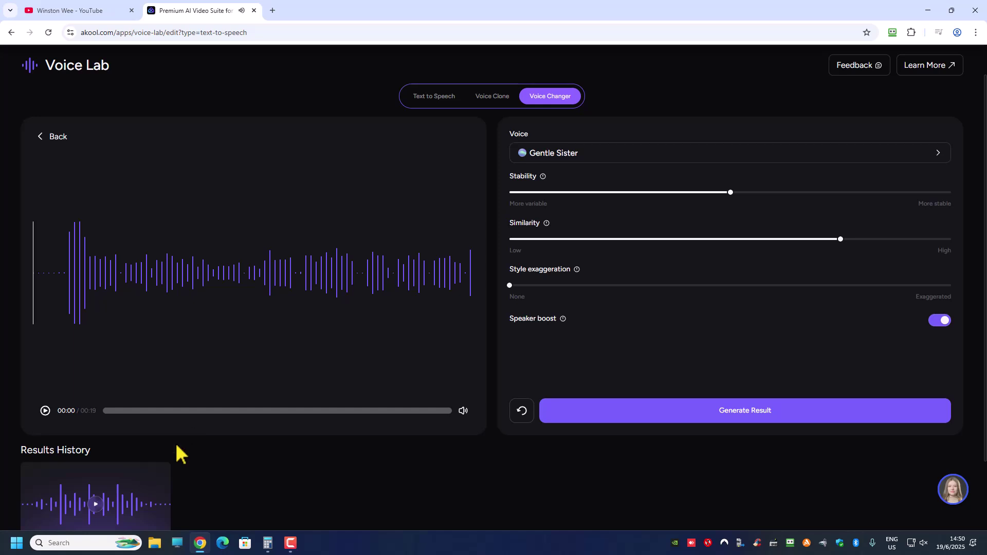
scroll(177, 452, "down", 2)
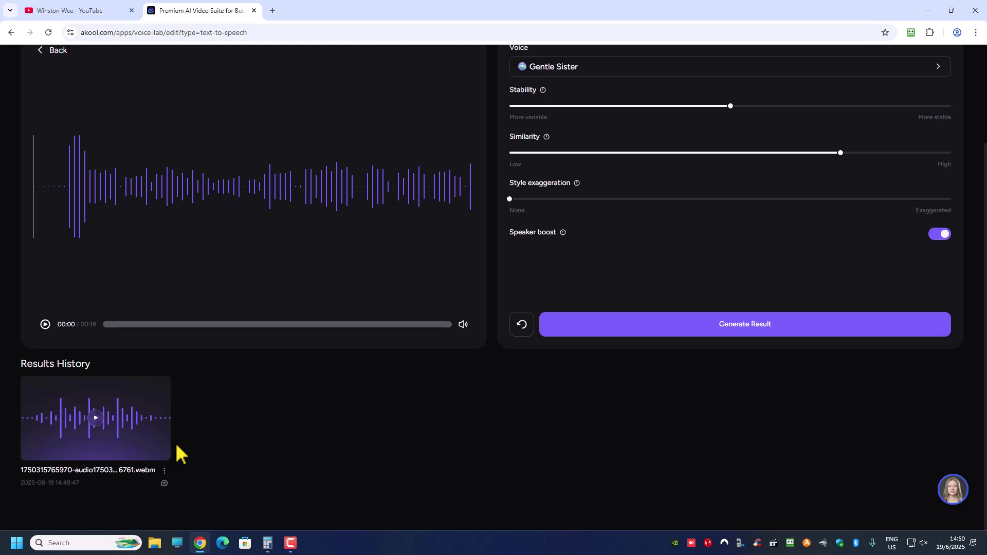
scroll(180, 442, "up", 3)
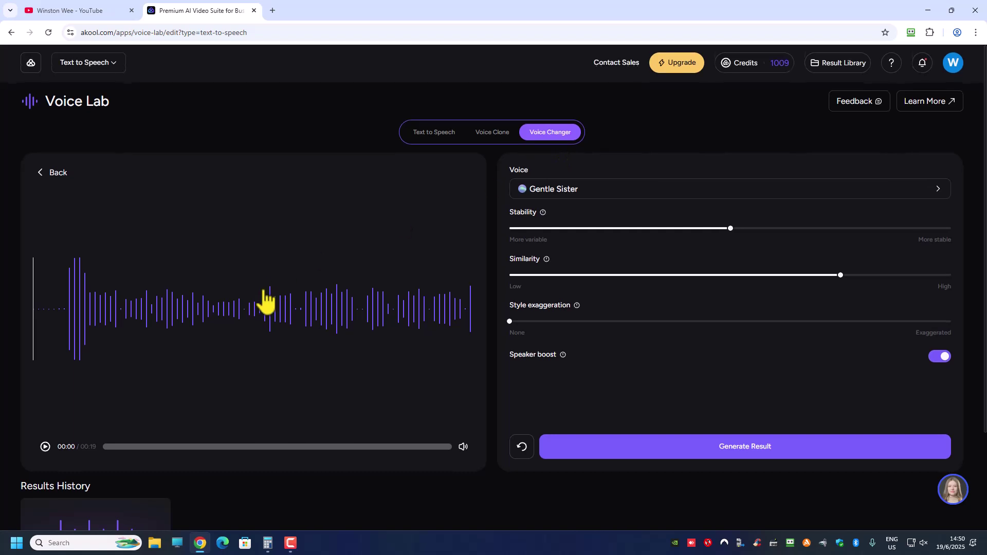
Download the Gentle Sister voice-changed clip from Results History.
scroll(264, 293, "down", 2)
left_click(164, 482)
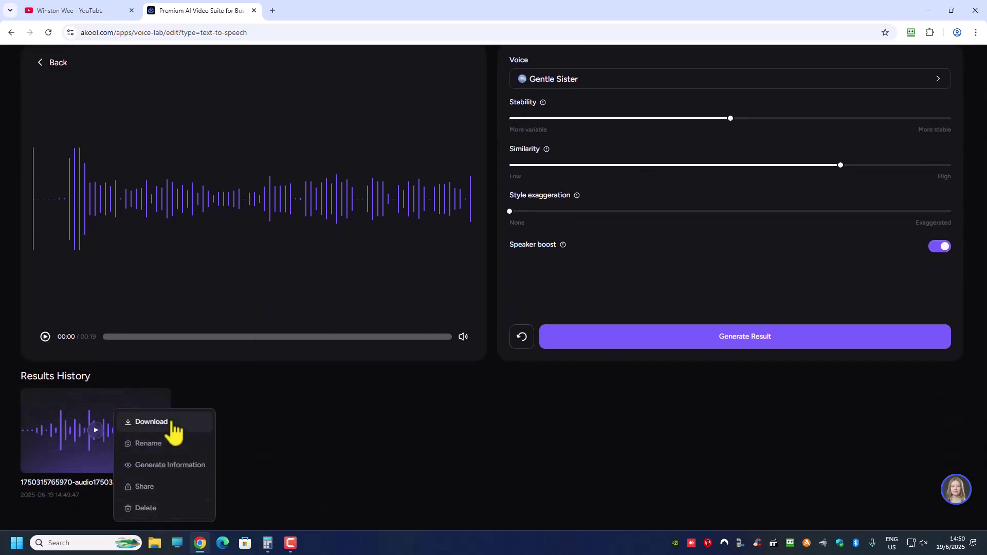
left_click(151, 422)
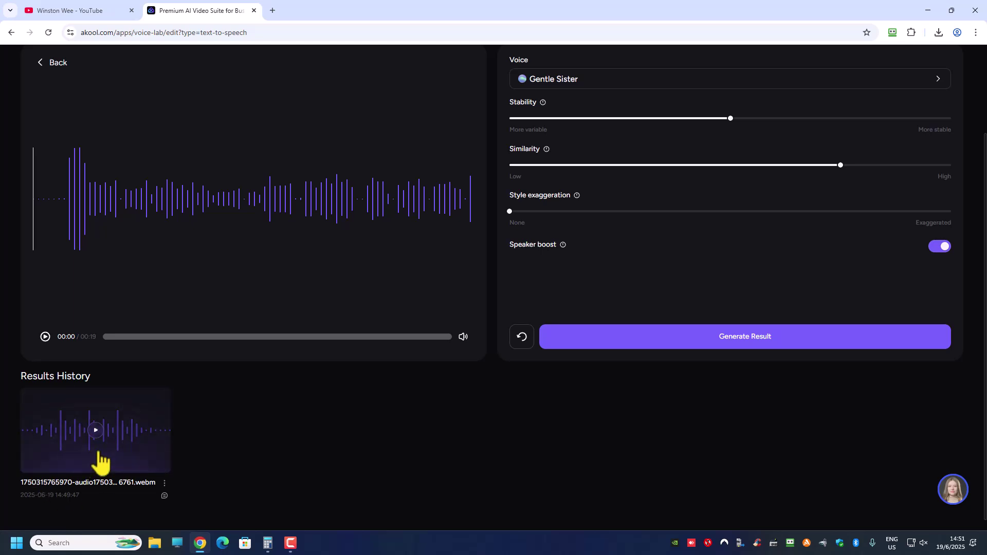
Open the downloaded MP3 once in Media Player, listen to its beginning, rewind it to the start and close the player.
left_click(939, 33)
left_click(879, 91)
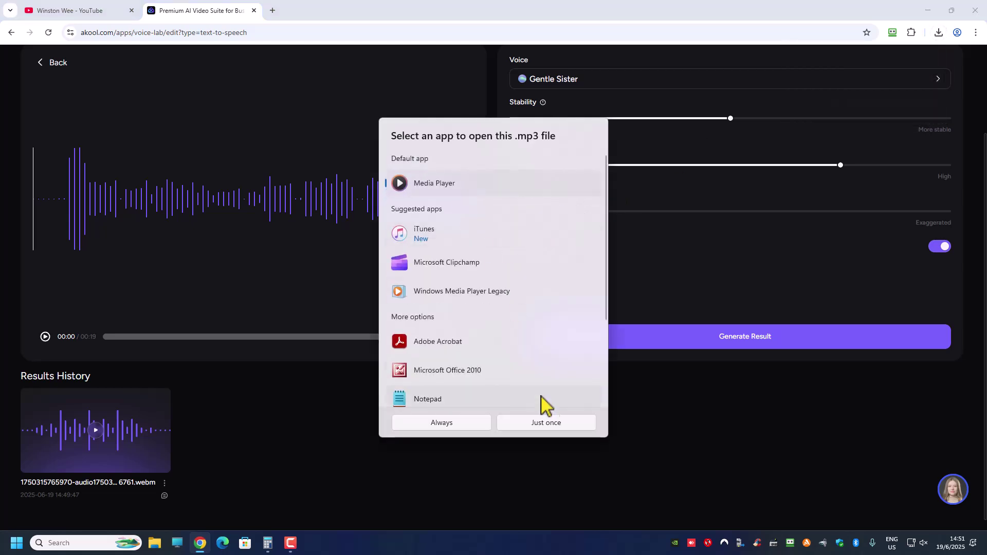
left_click(557, 424)
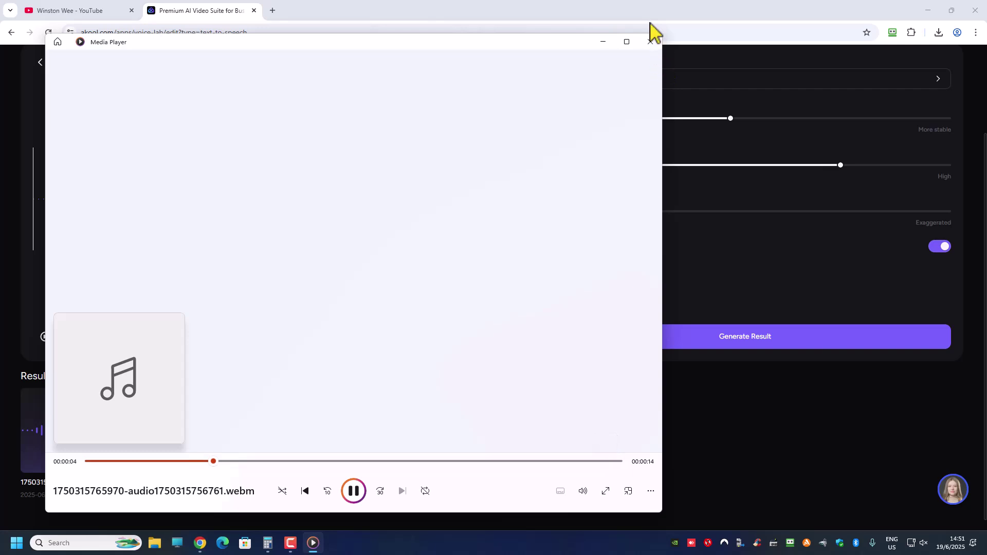
left_click(356, 492)
left_click_drag(305, 460, 67, 478)
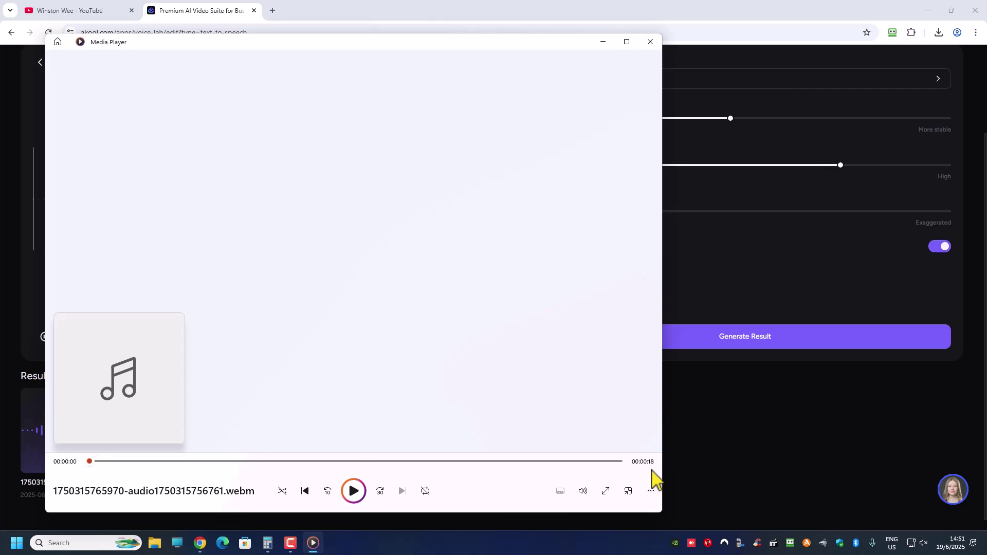
left_click(650, 41)
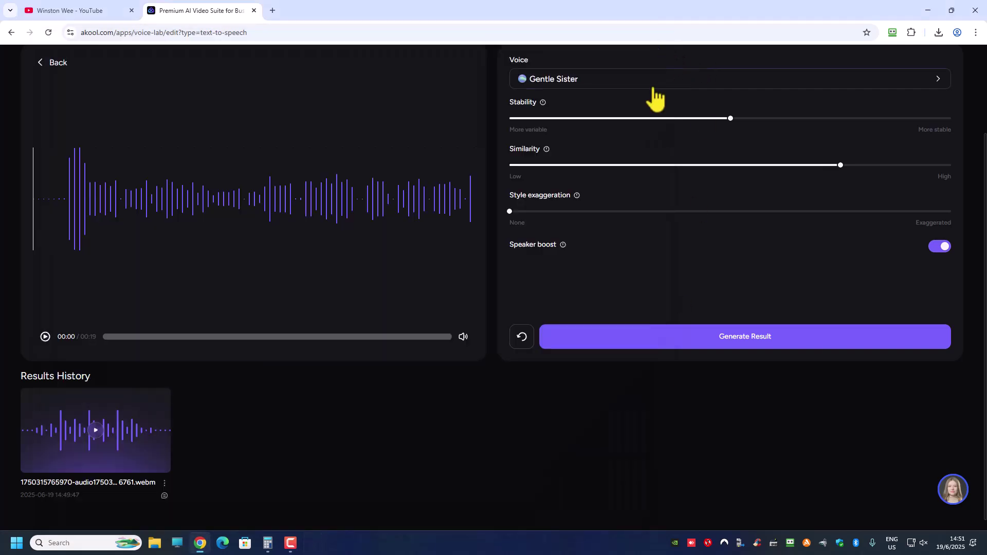
Switch the Voice Changer voice to Honest Big Brother and generate a new version of the recording.
left_click(620, 82)
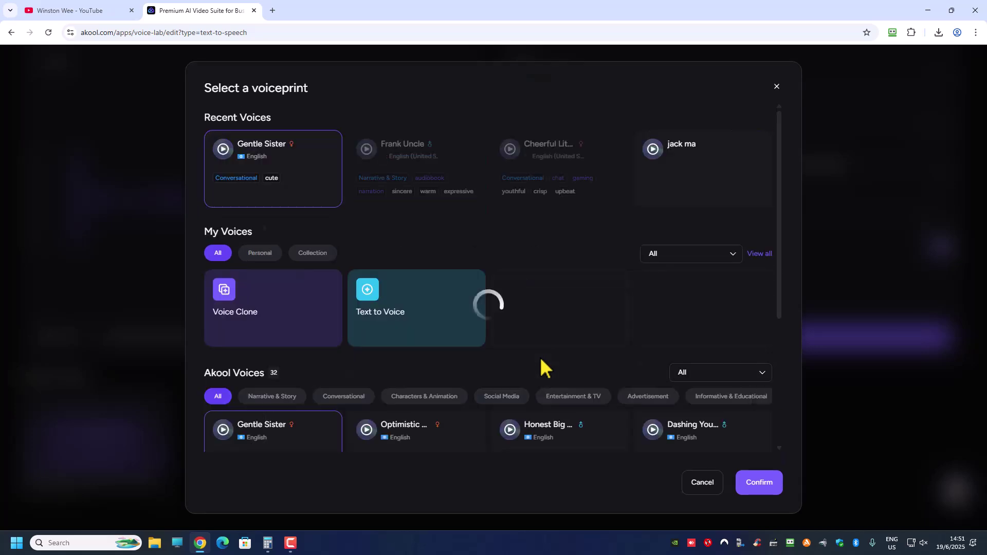
scroll(559, 341, "down", 2)
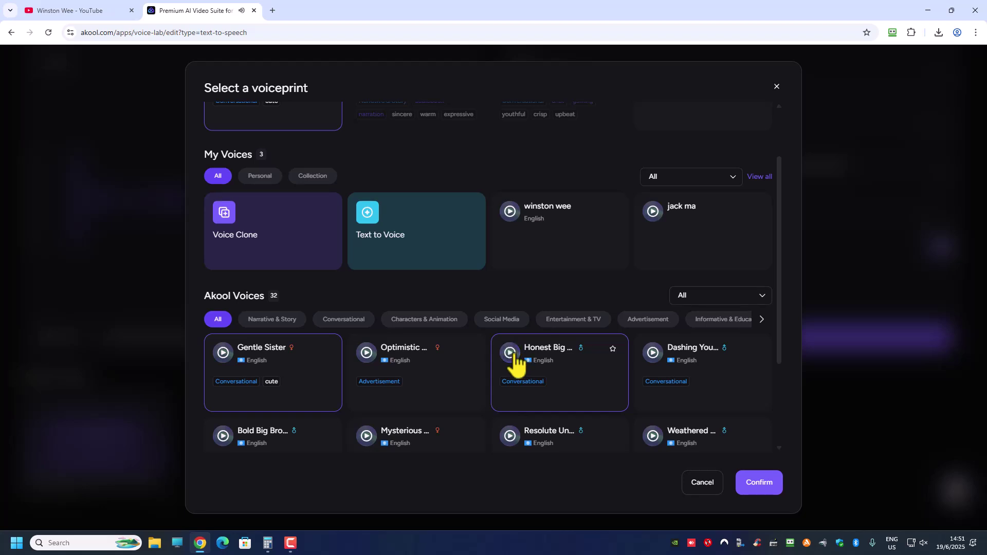
left_click(573, 381)
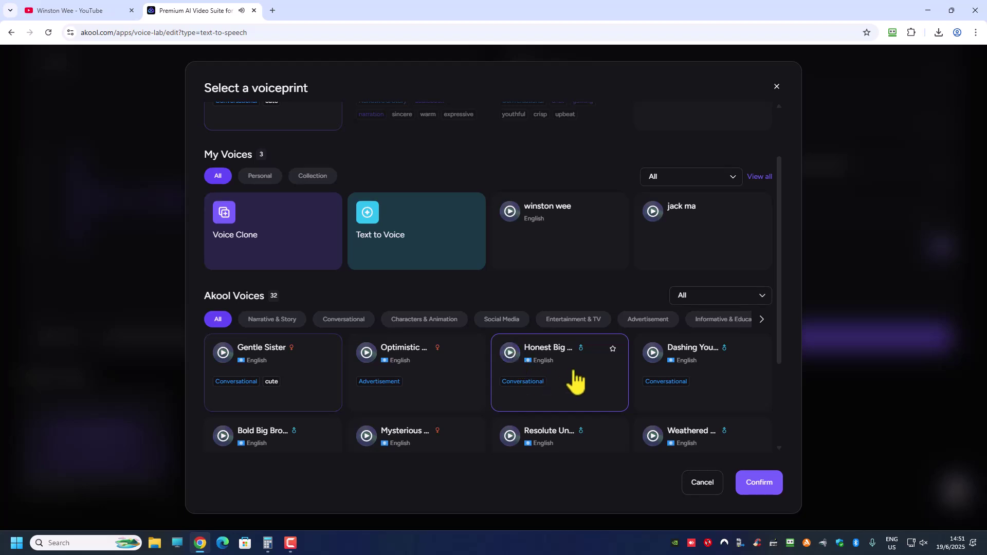
left_click(771, 488)
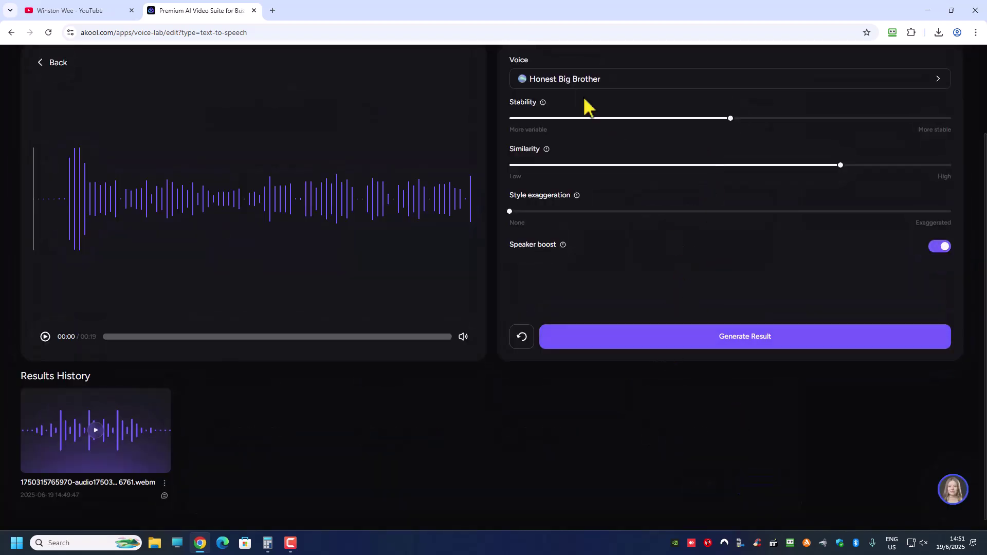
left_click(744, 343)
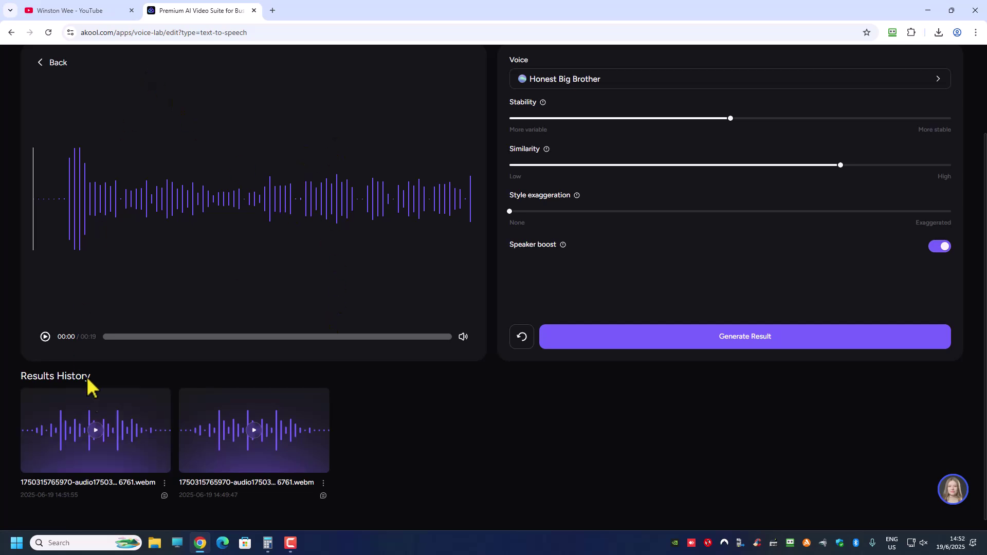
Play the newest voice-changed clip in Results History and view its sharing options.
left_click(96, 431)
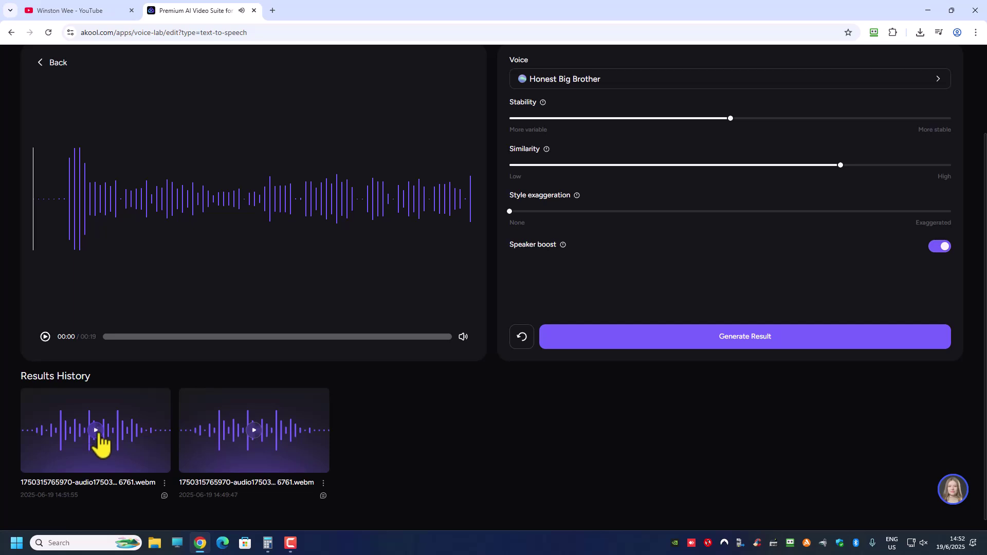
left_click(164, 483)
left_click(323, 483)
left_click(164, 484)
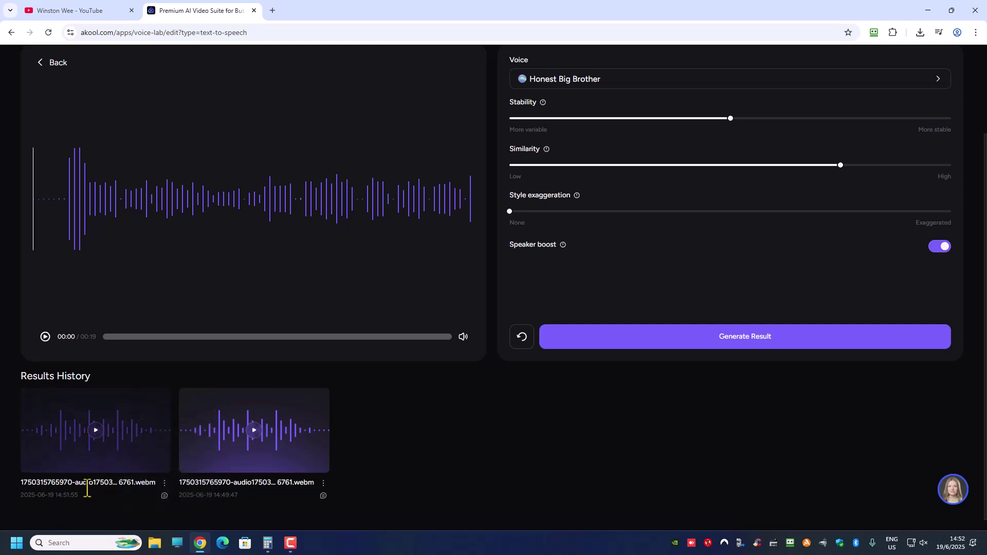
left_click(166, 487)
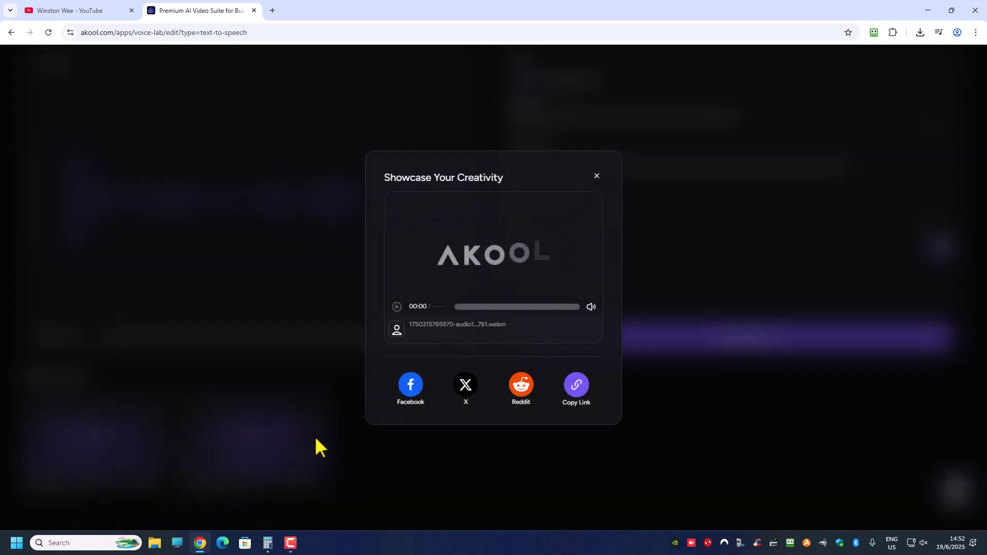
left_click(596, 177)
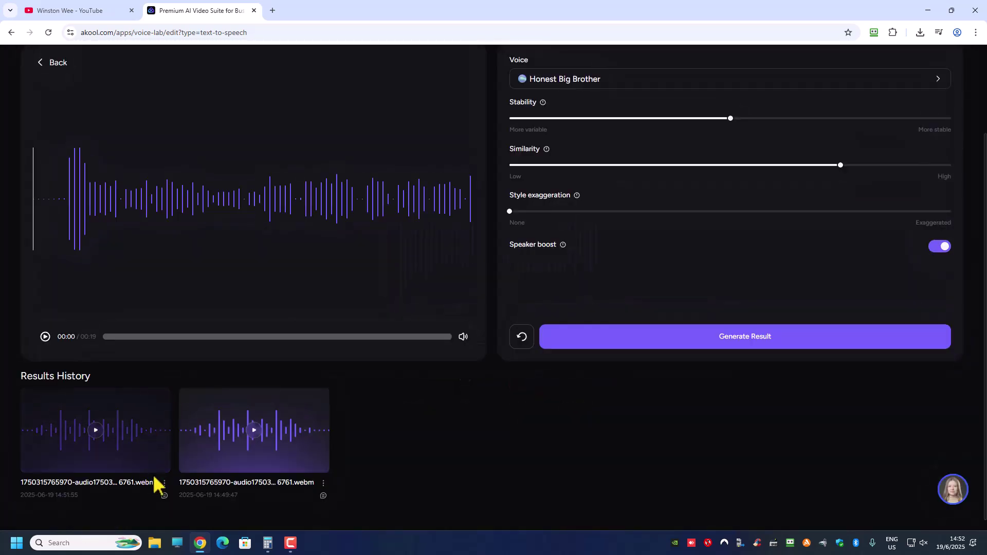
Download the newest Honest Big Brother clip and open the downloaded MP3 in Media Player.
mouse_move(164, 485)
left_click(161, 422)
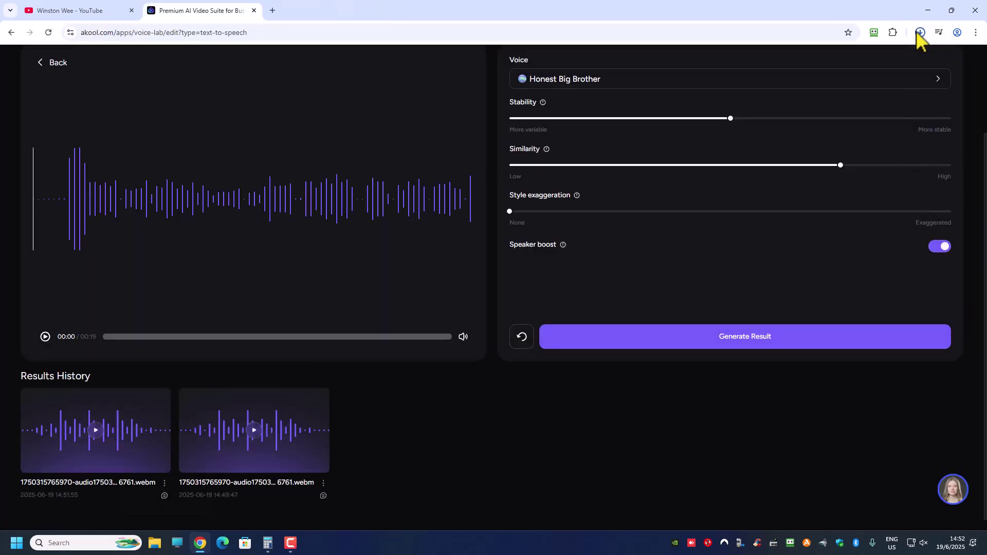
left_click(920, 33)
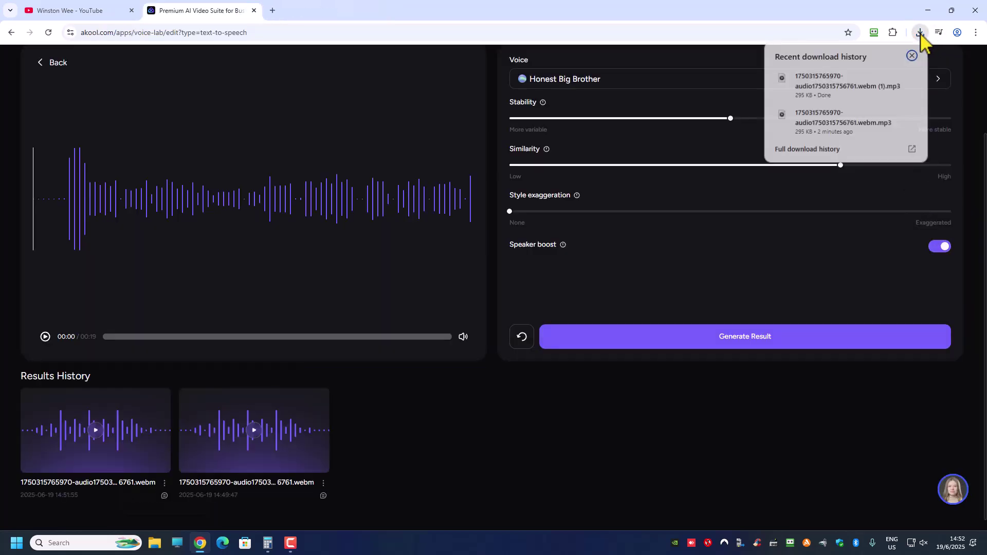
left_click(821, 88)
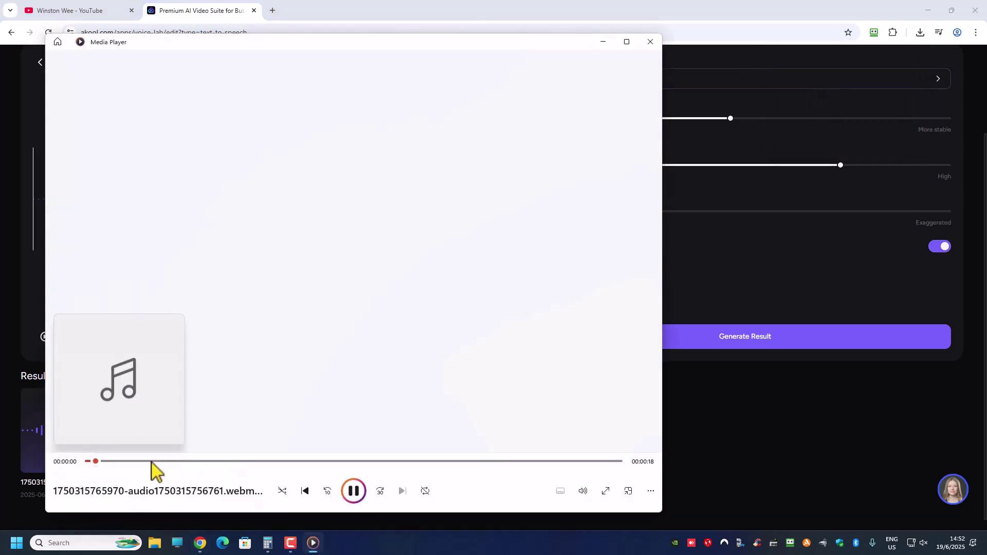
Replay the Honest Big Brother clip from the start in Media Player, pause it and close the player.
left_click(353, 493)
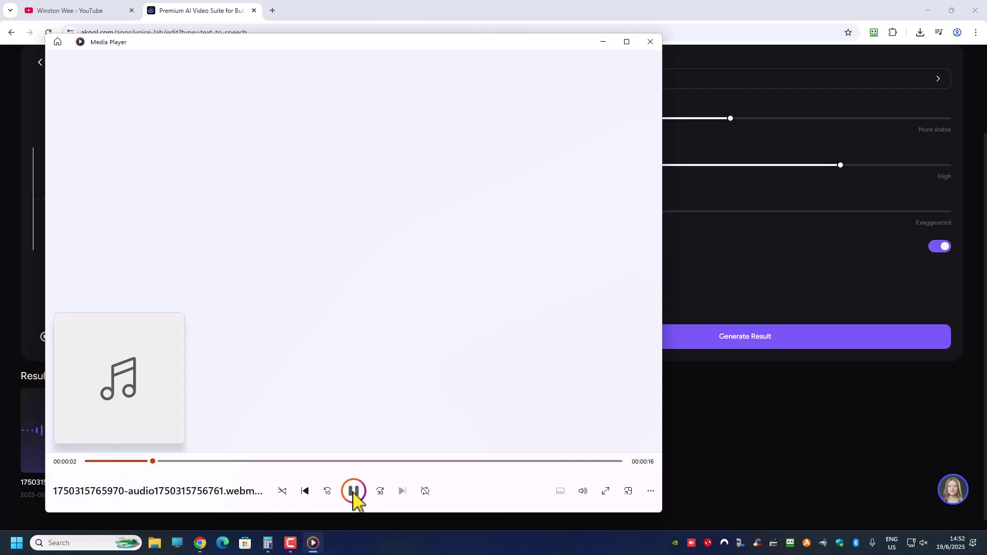
left_click_drag(157, 462, 77, 485)
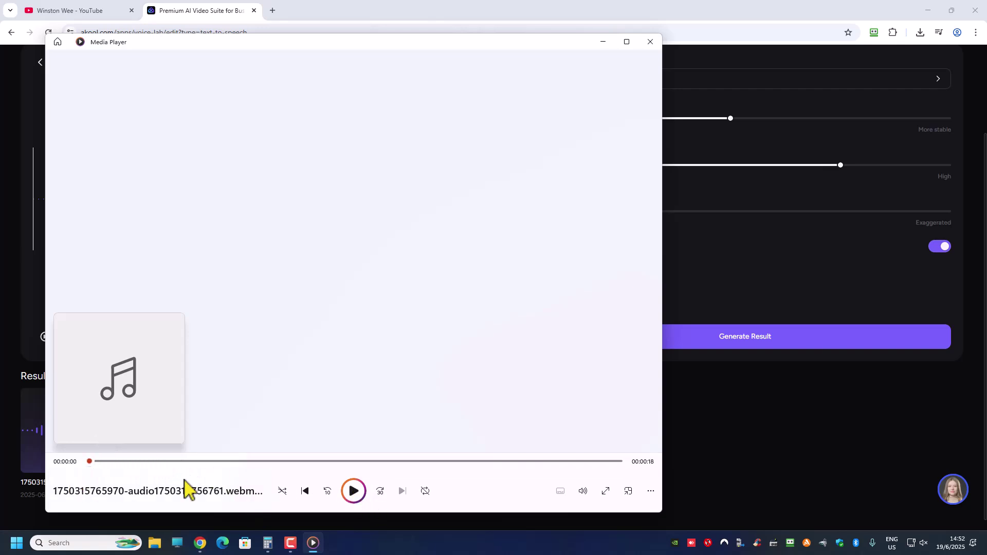
left_click(353, 491)
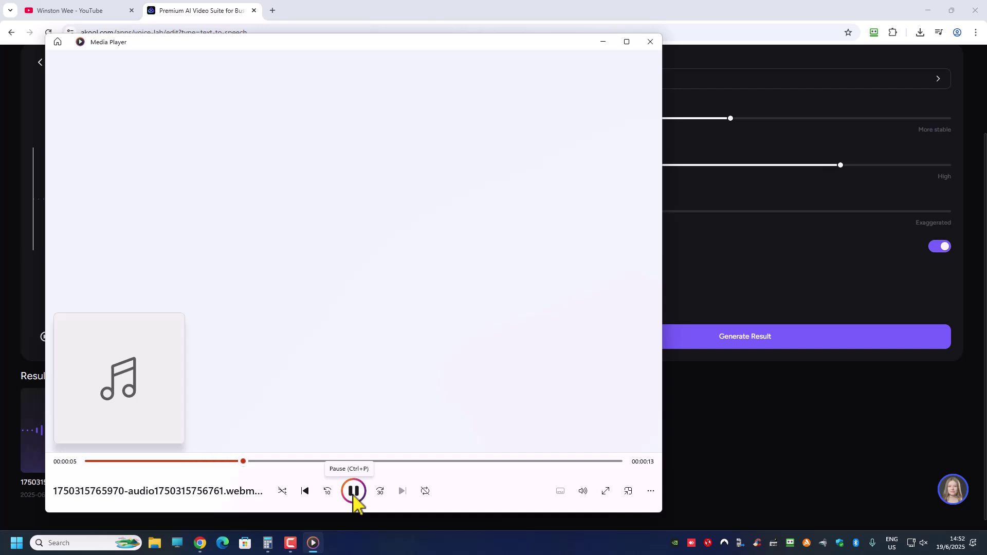
left_click(354, 491)
left_click(651, 42)
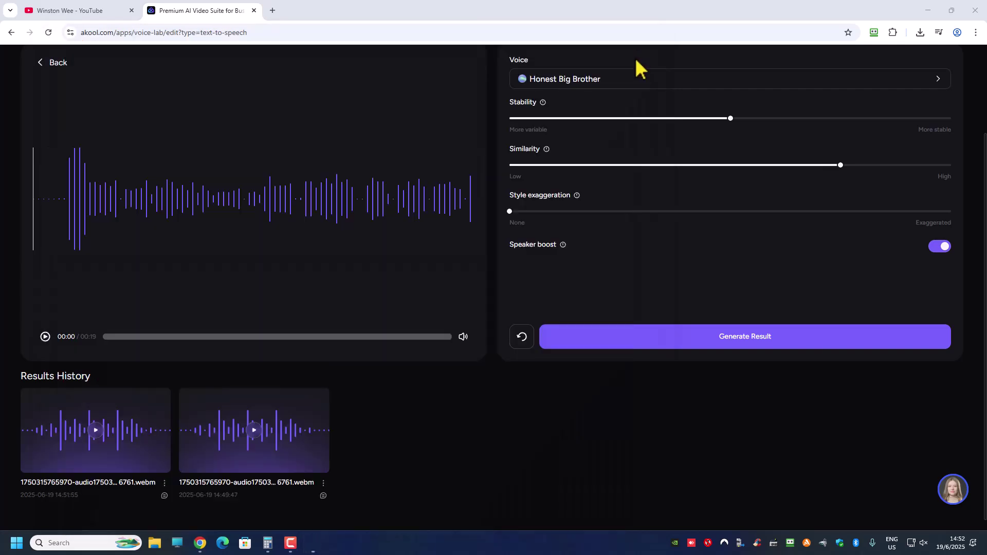
Choose the Vibrant Girl voice from the Akool Voices and generate another voice-changed version of the recording.
left_click(623, 93)
scroll(601, 314, "down", 2)
scroll(599, 315, "down", 2)
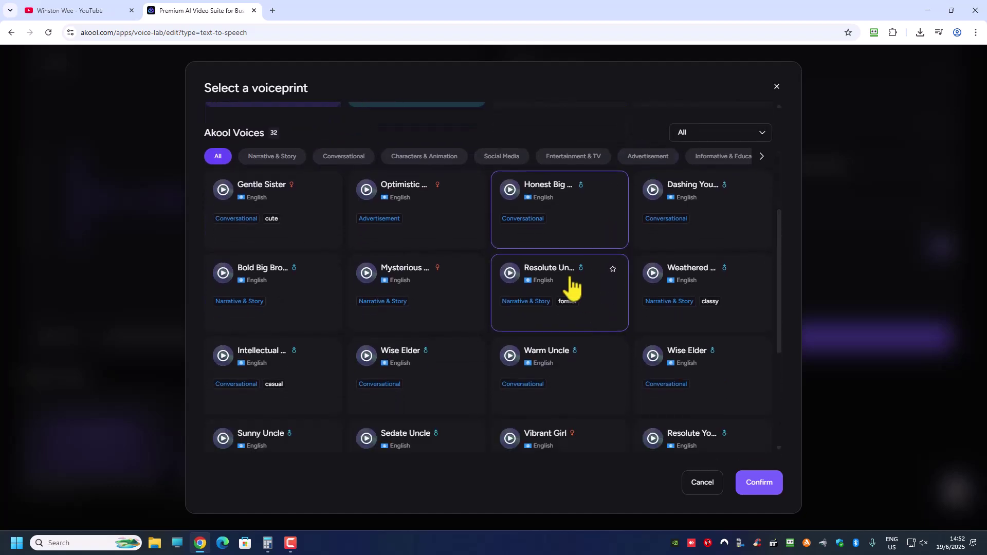
scroll(571, 287, "down", 3)
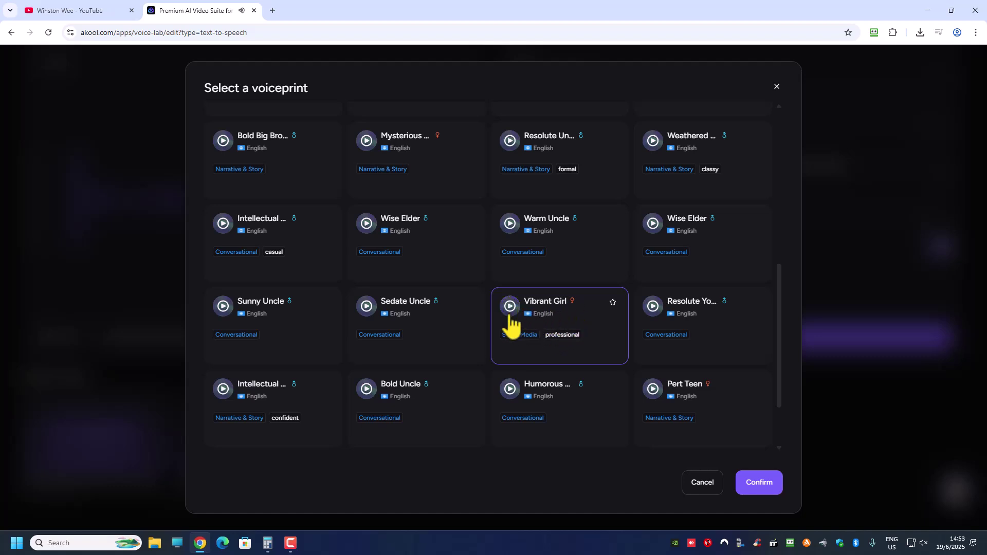
left_click(760, 483)
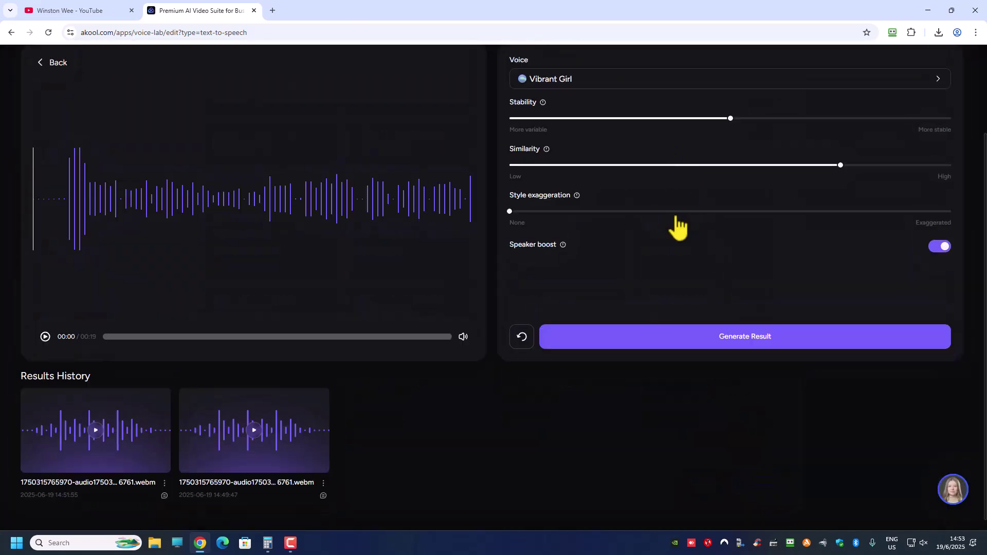
left_click(697, 335)
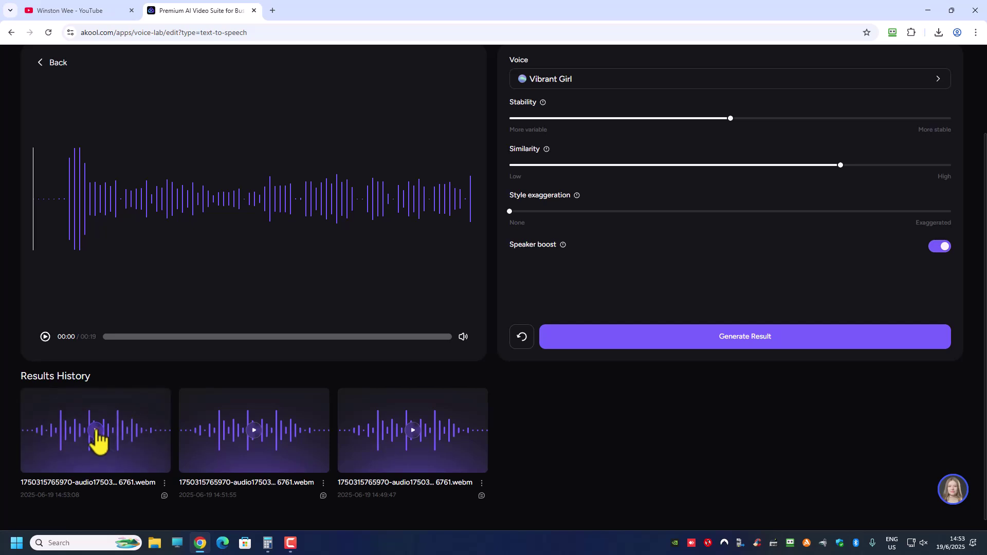
Download the newest Vibrant Girl clip, listen to it in Media Player and close the player.
left_click(165, 483)
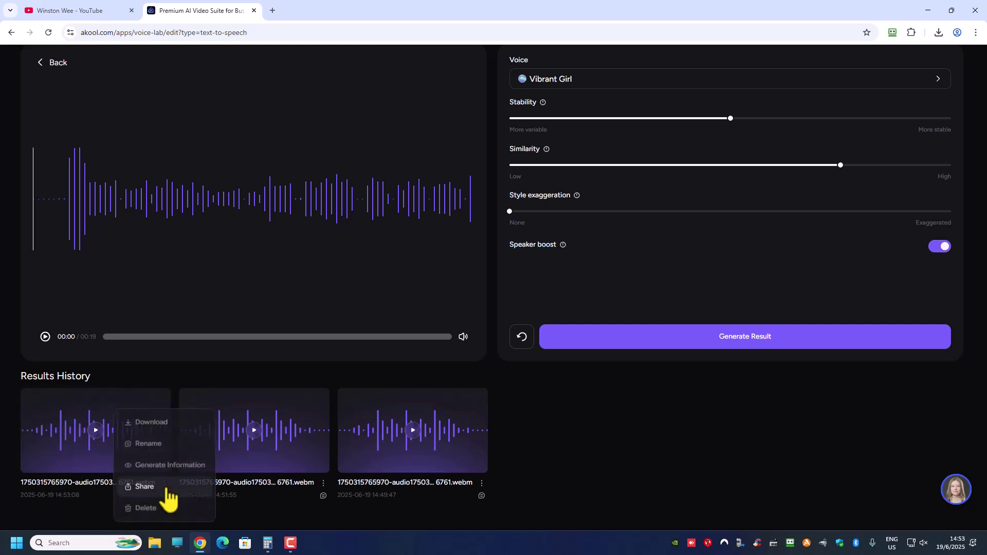
left_click(151, 422)
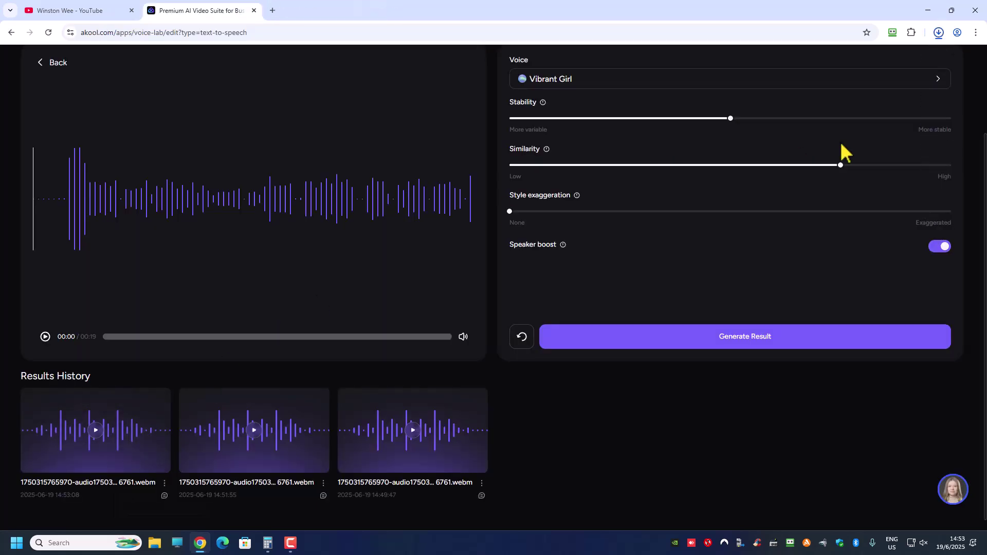
left_click(940, 33)
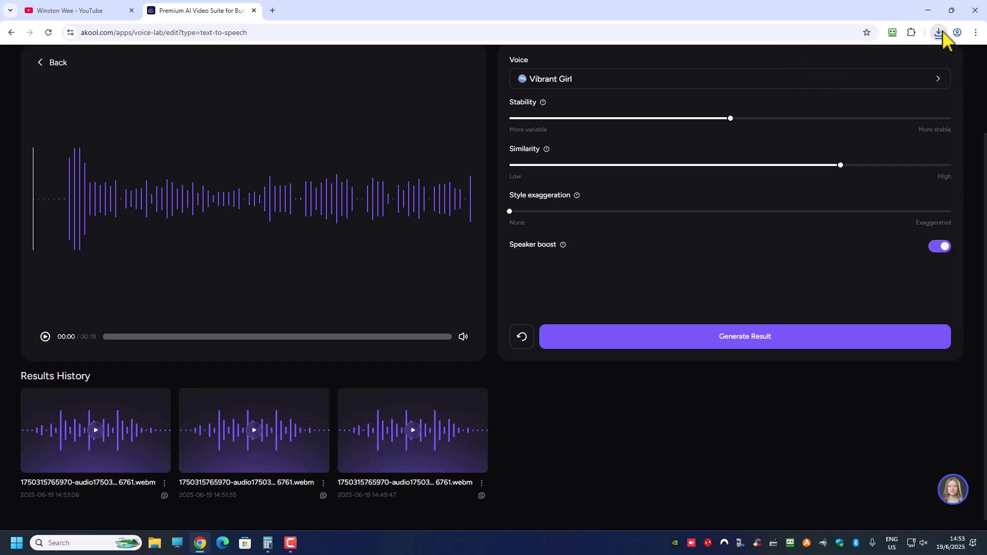
left_click(940, 33)
left_click(855, 98)
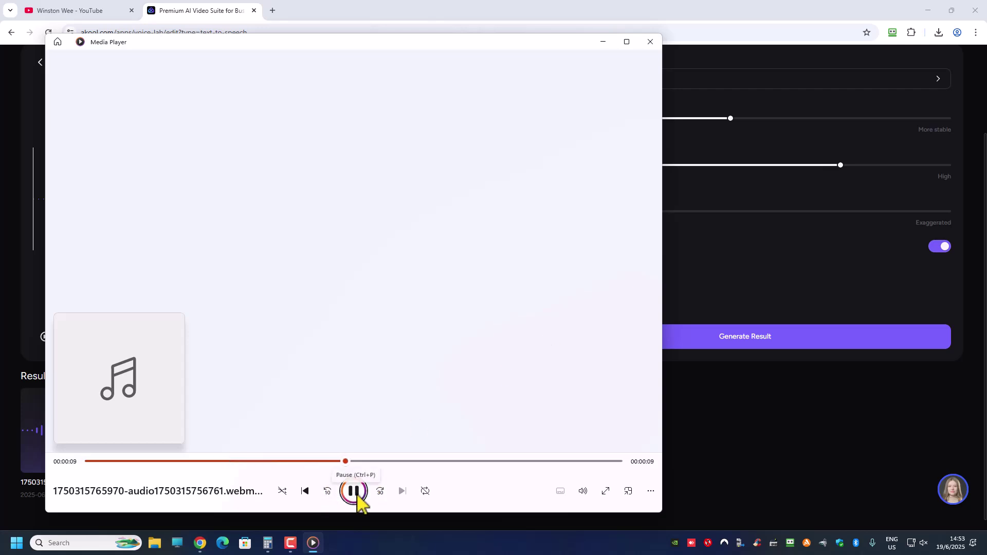
left_click(651, 41)
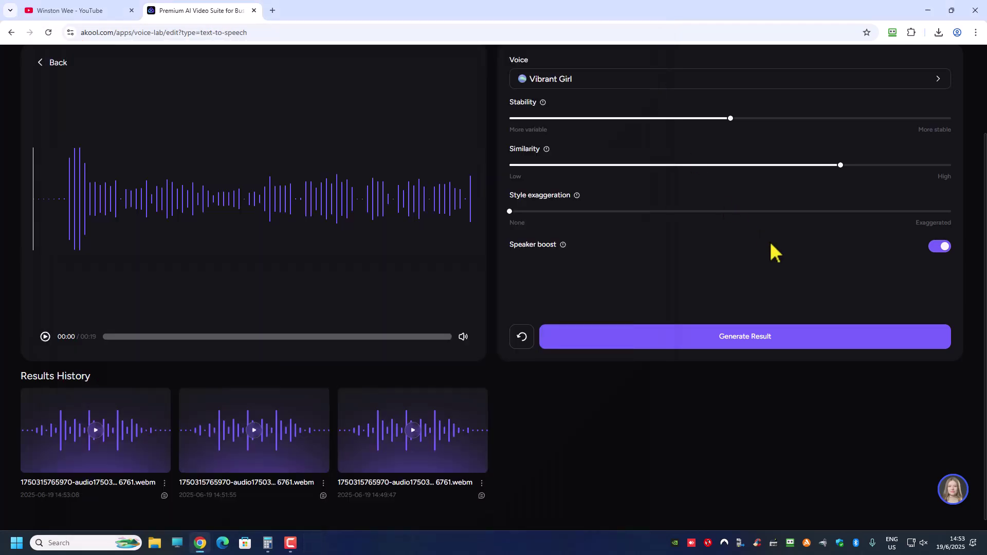
Browse the available Voice Changer voices without changing the selection, and return to Text to Speech.
scroll(760, 274, "up", 3)
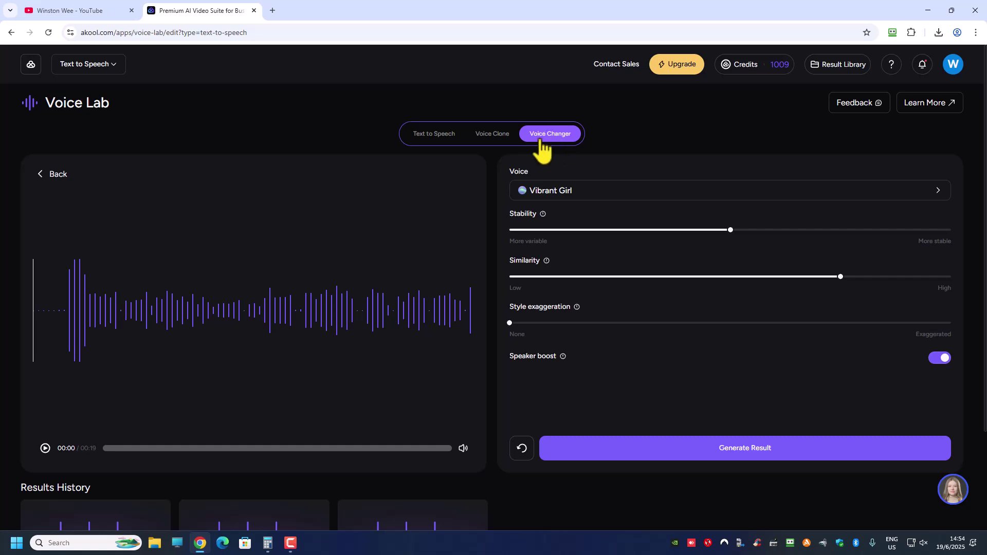
left_click(565, 200)
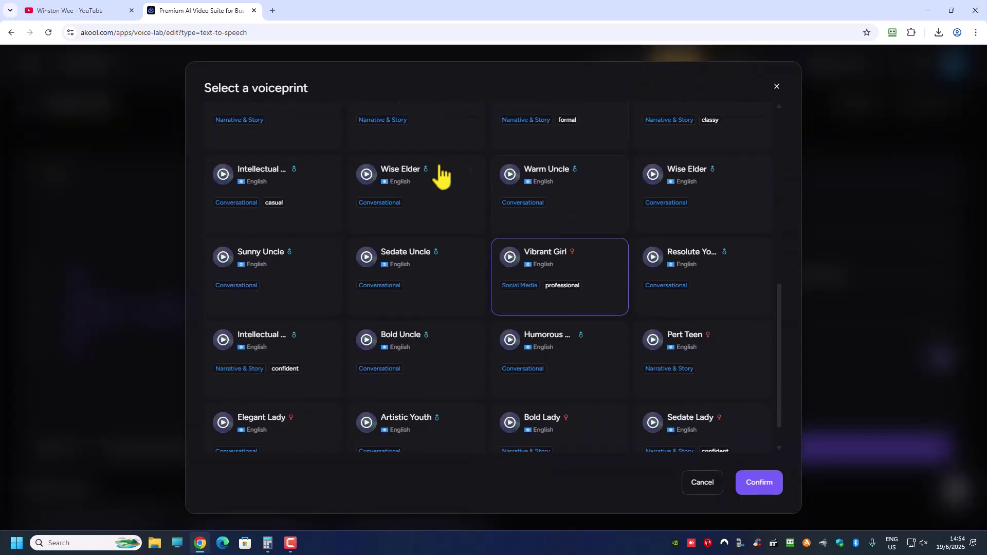
left_click(776, 87)
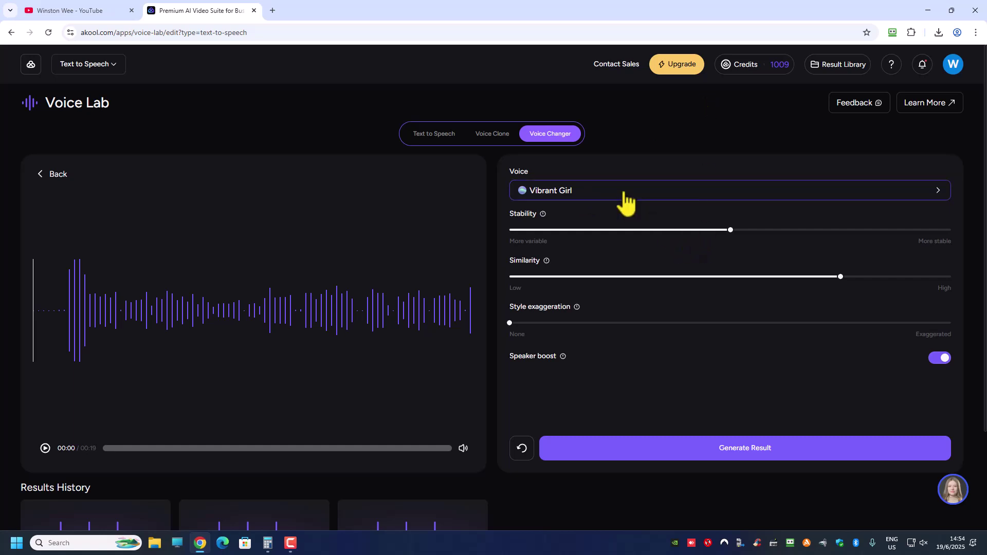
left_click(435, 136)
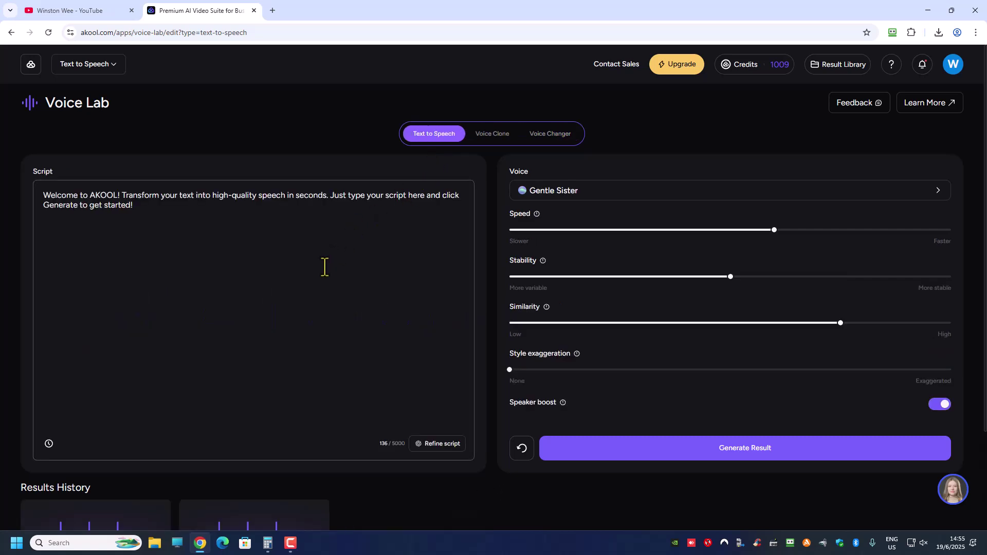
Switch to the Voice Changer, check the Voice Lab pricing in the Credits table, close it, and compare with Text to Speech.
left_click_drag(135, 205, 37, 186)
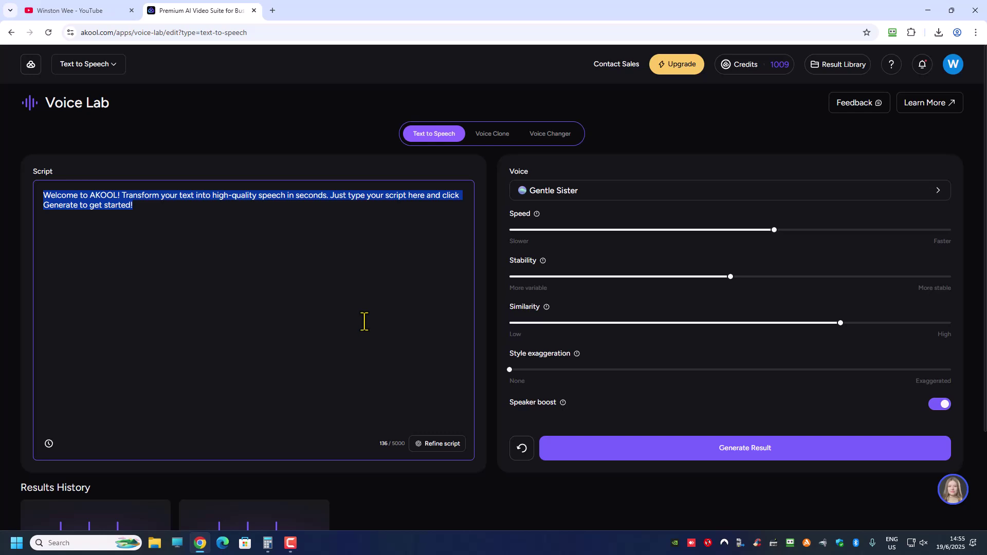
left_click(551, 137)
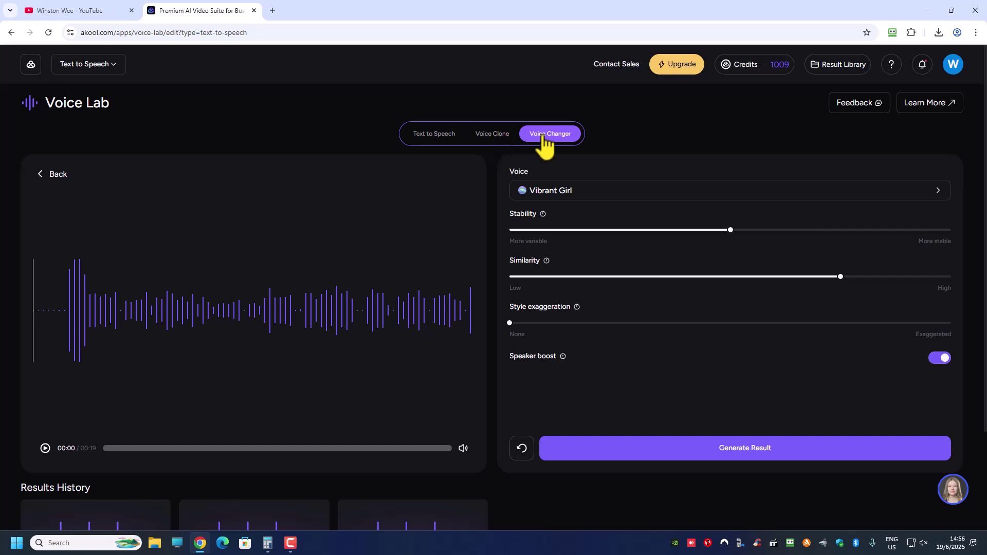
left_click(749, 72)
scroll(555, 388, "down", 5)
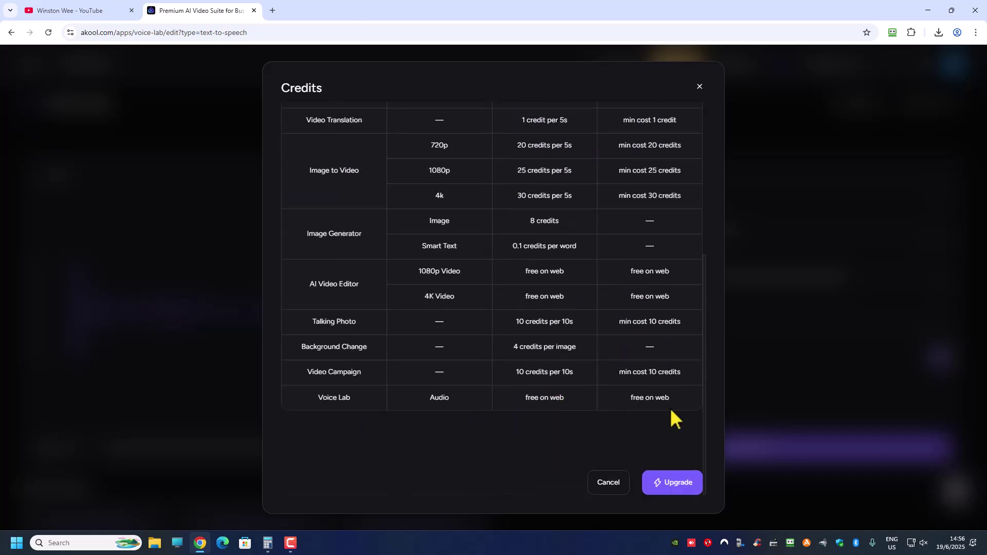
left_click(699, 87)
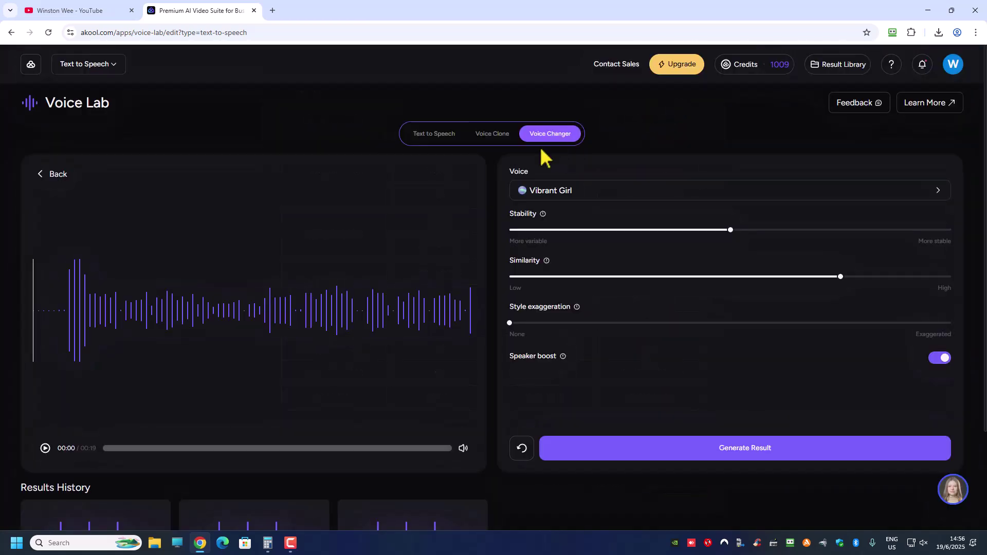
left_click(430, 139)
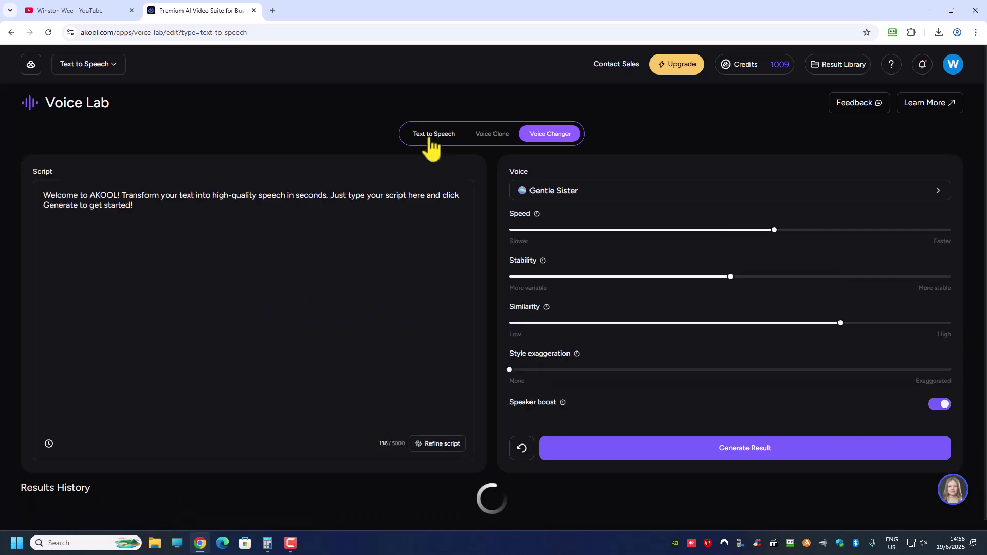
left_click(558, 149)
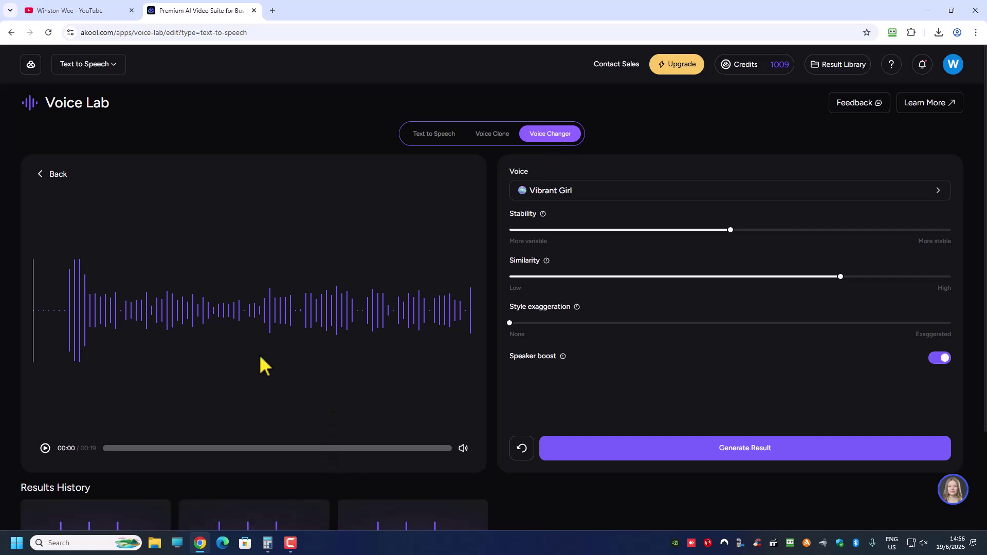
Return to the workspace home page, open the full AI tools list and browse its video, image, voice and business categories.
left_click(31, 65)
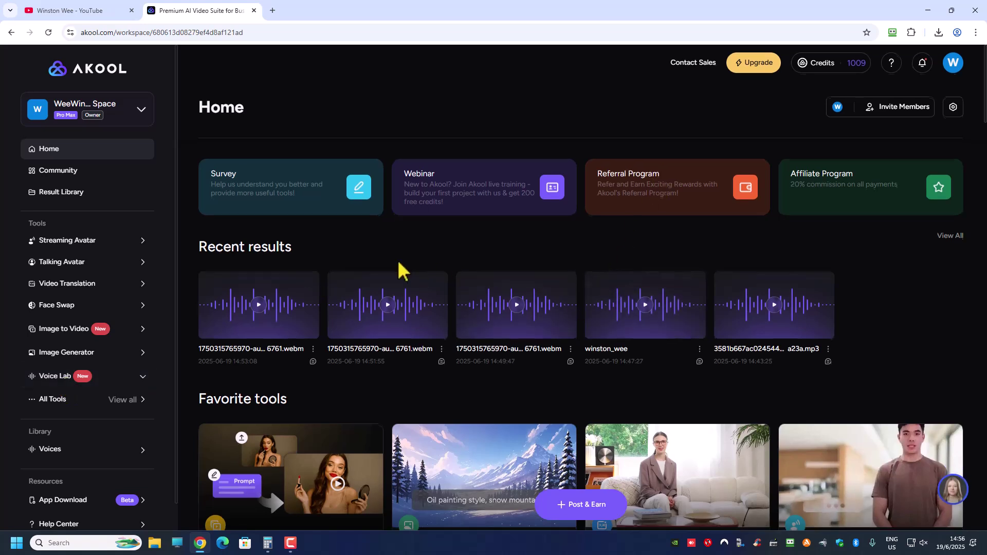
scroll(279, 303, "down", 2)
left_click(38, 404)
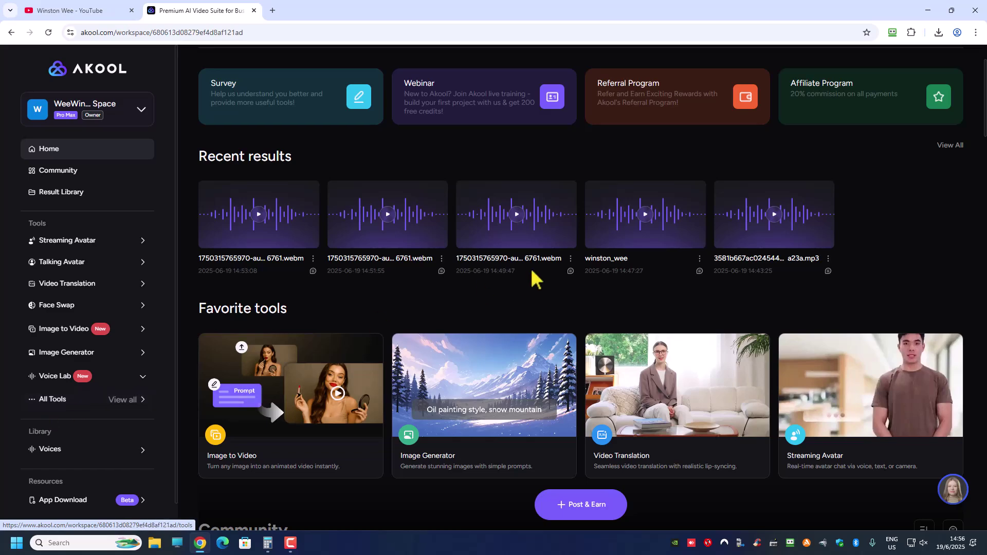
scroll(537, 278, "down", 10)
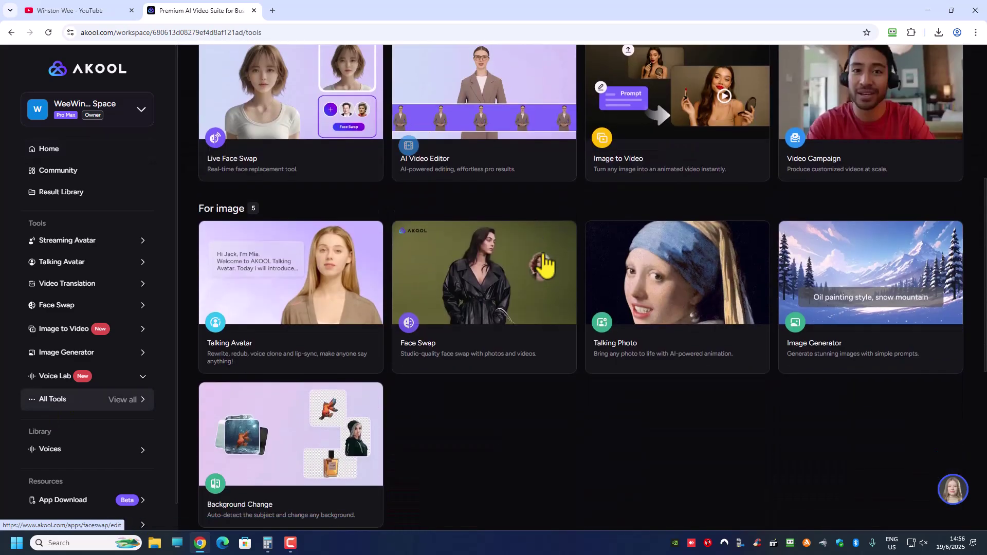
scroll(544, 262, "down", 3)
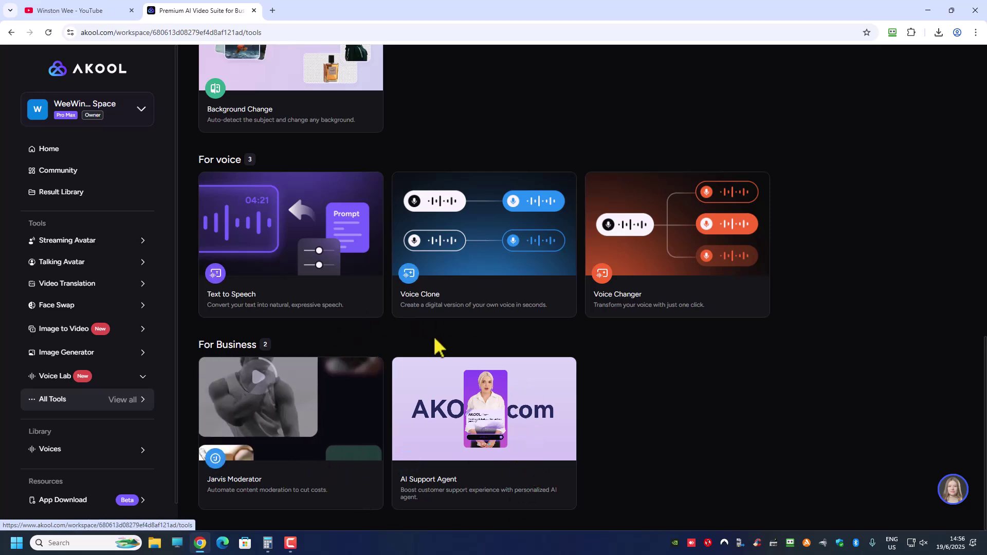
scroll(403, 350, "up", 3)
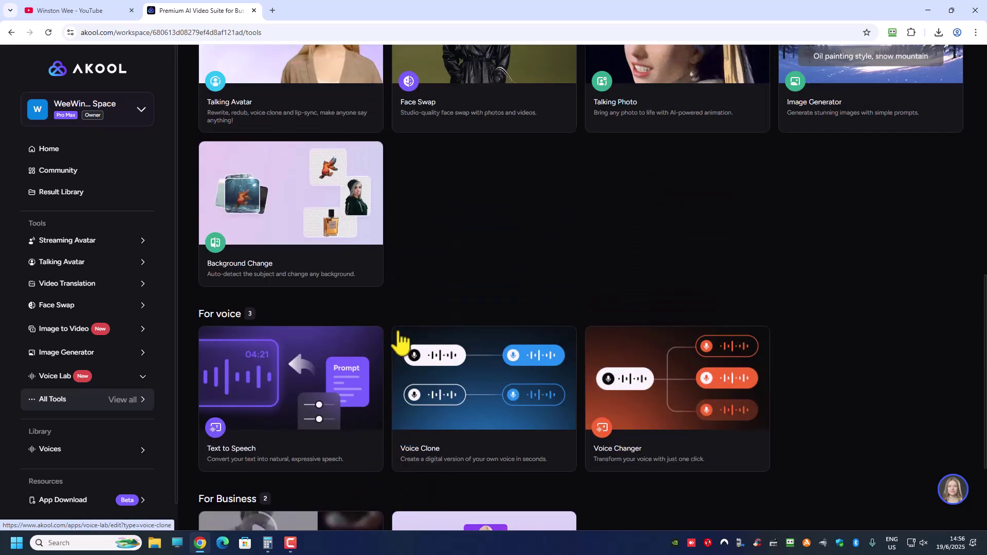
scroll(324, 309, "up", 10)
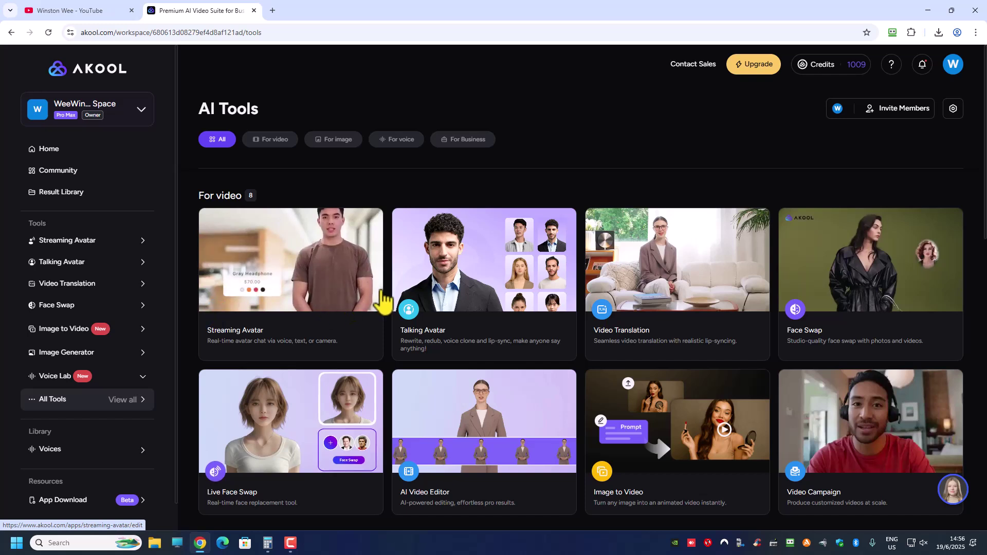